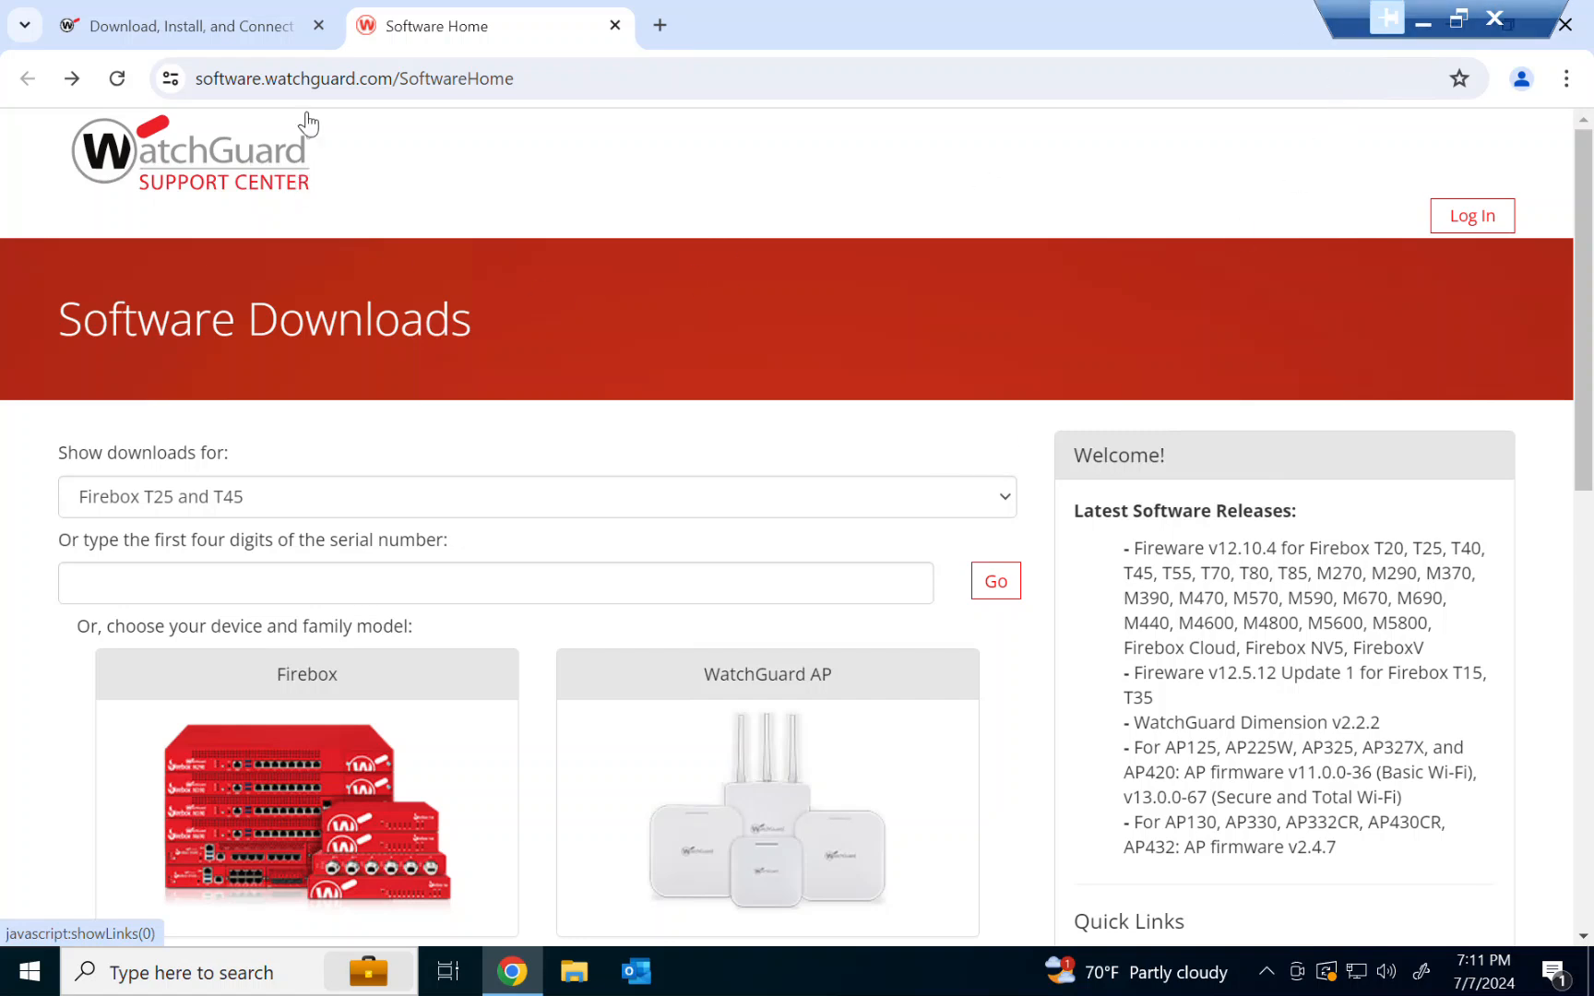
Examine the Software Downloads page and its device selection list
click(546, 85)
key(End)
click(461, 186)
scroll(420, 517, down, 5)
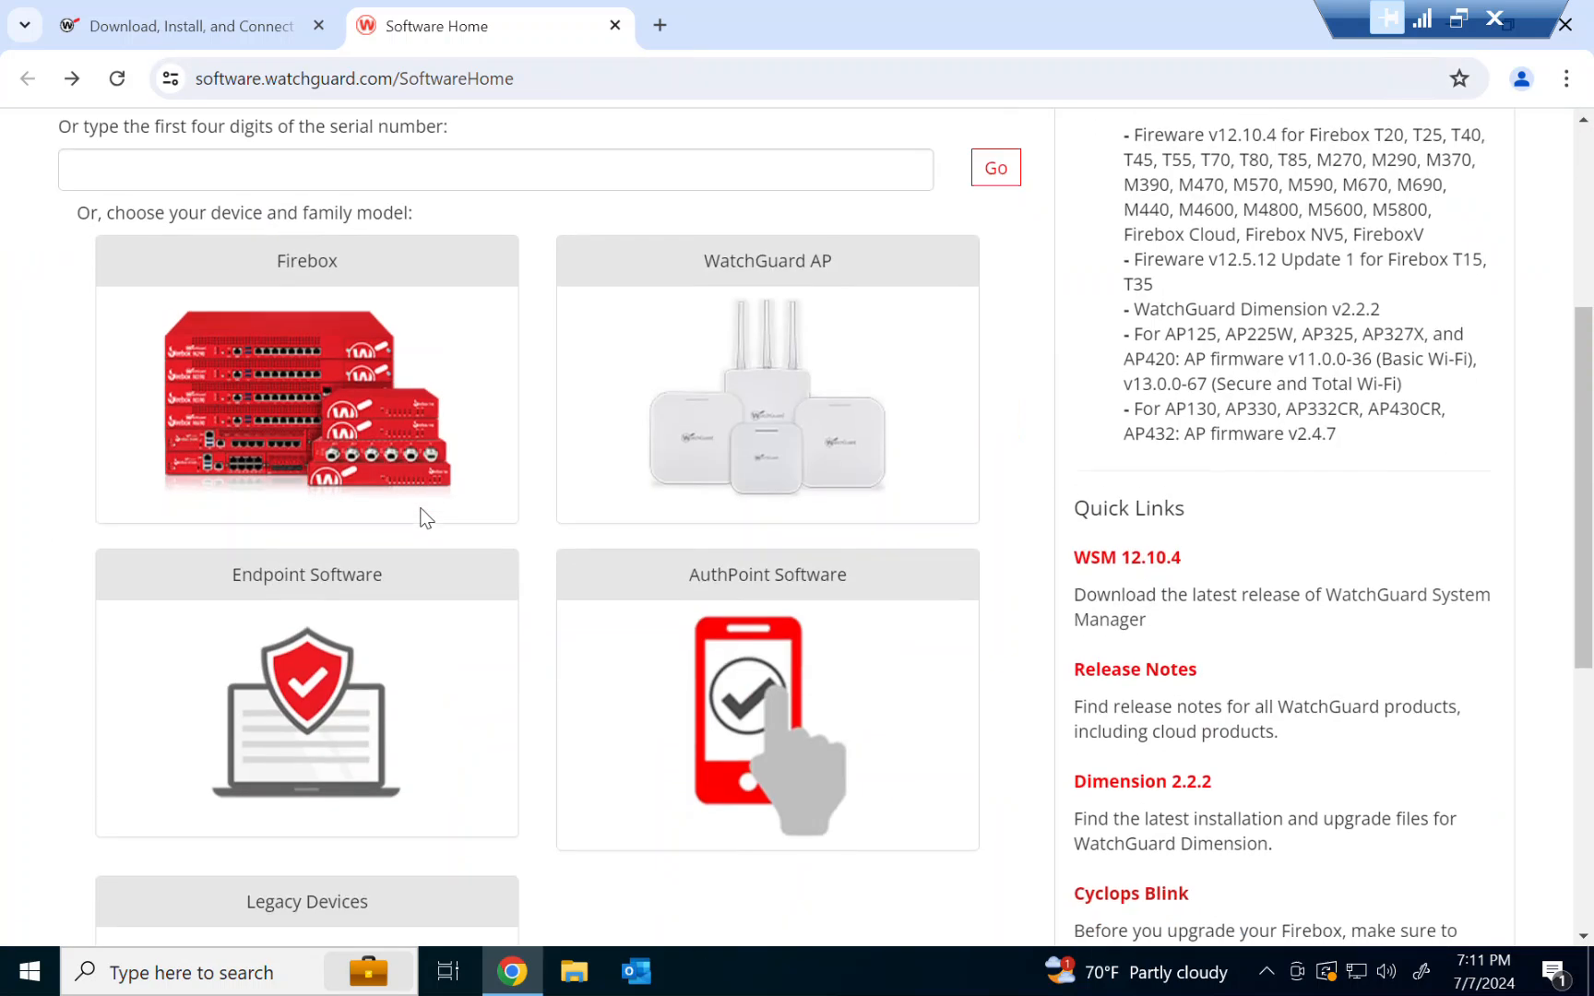
scroll(421, 516, up, 3)
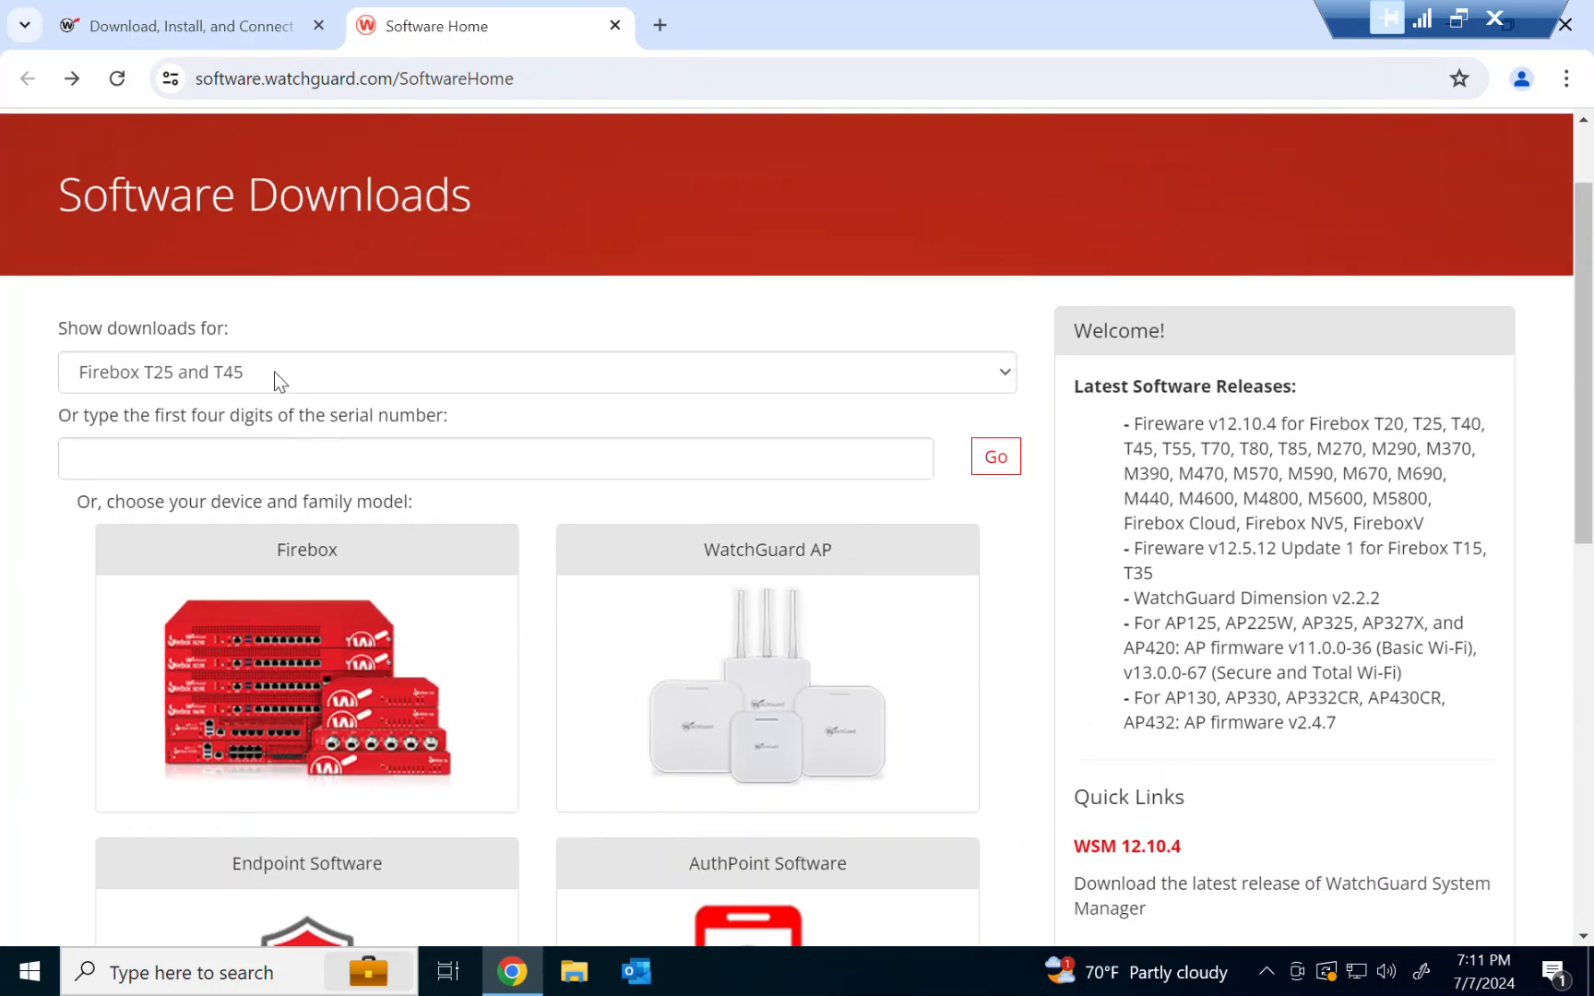
click(147, 386)
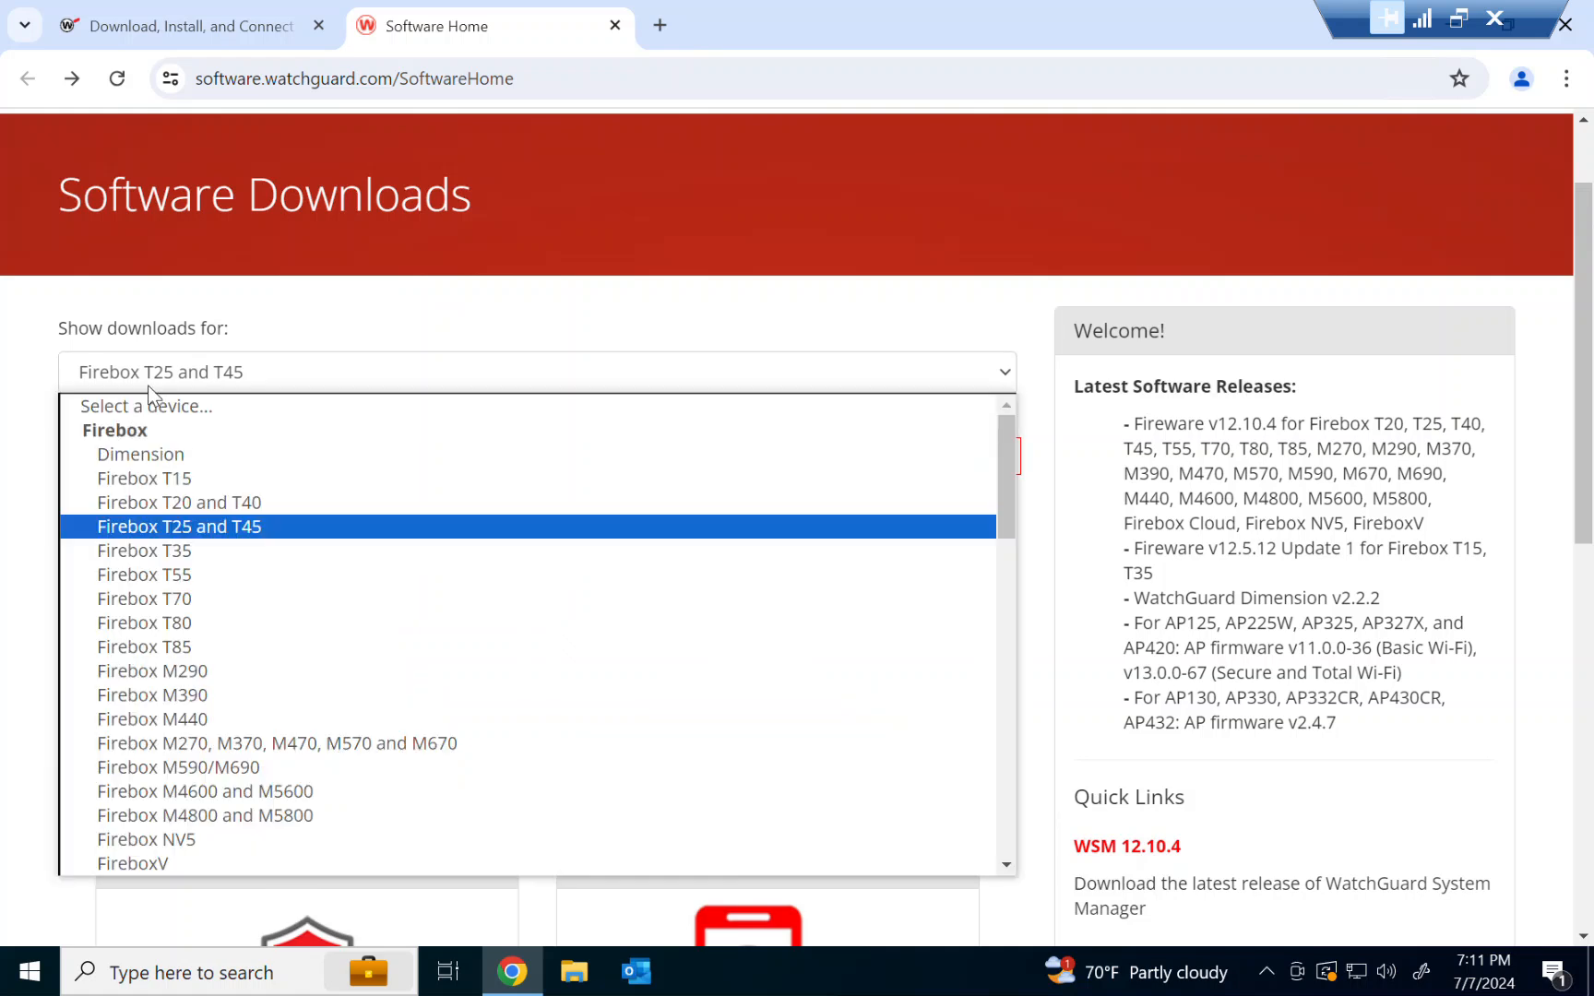
click(327, 291)
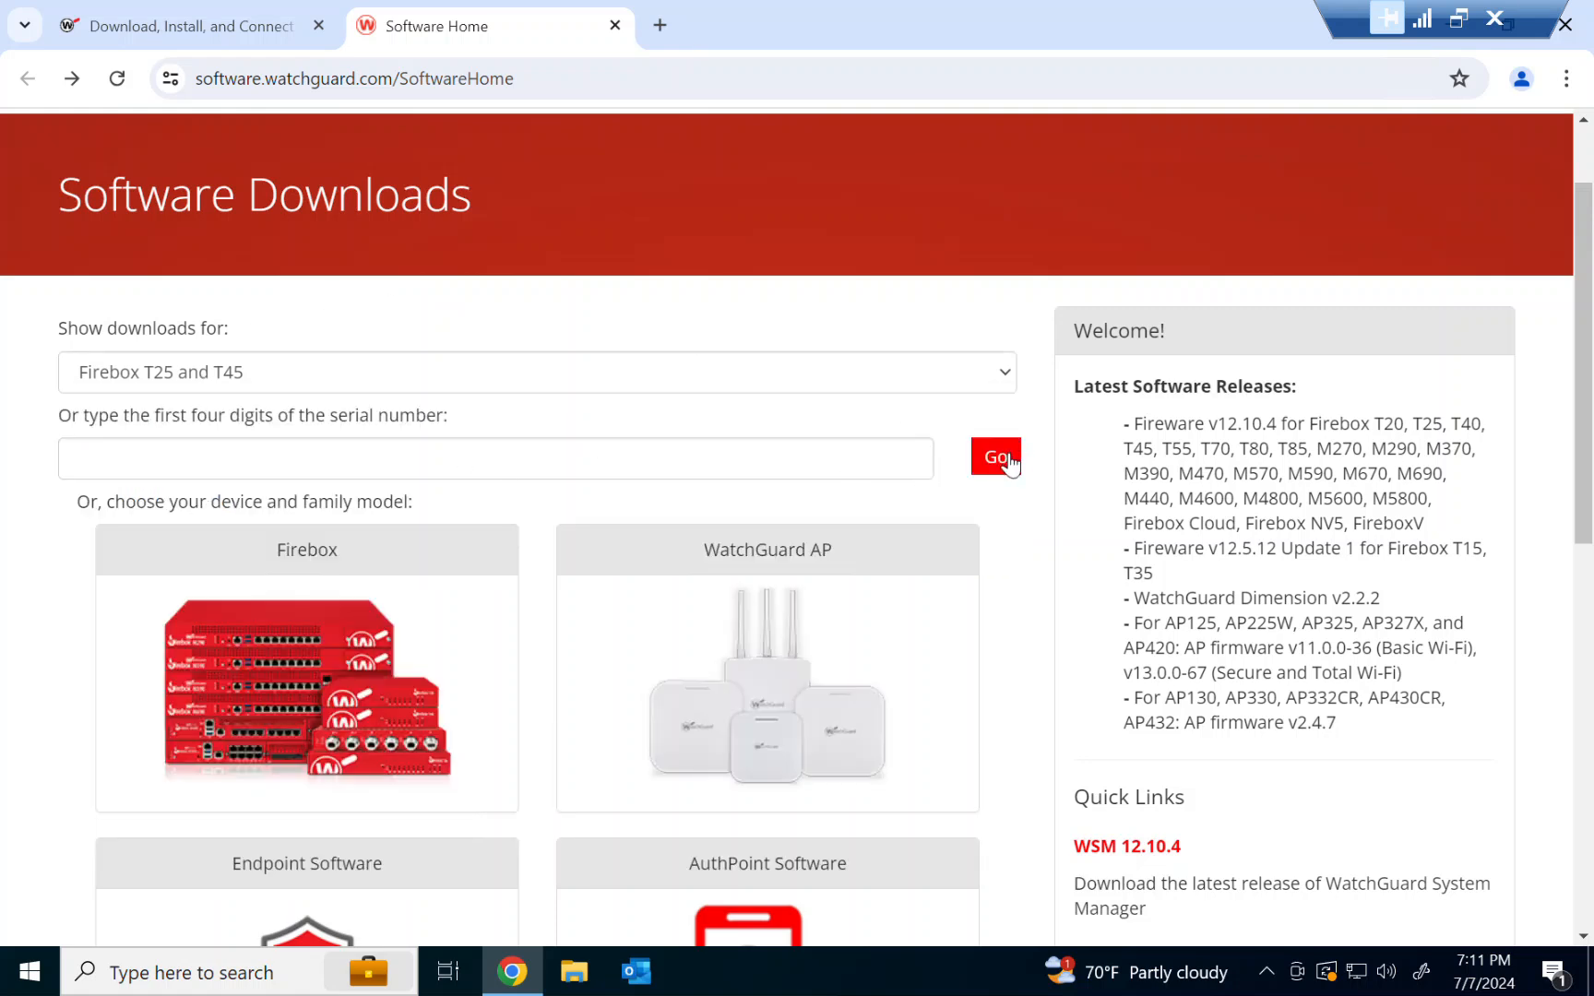
scroll(1008, 463, down, 5)
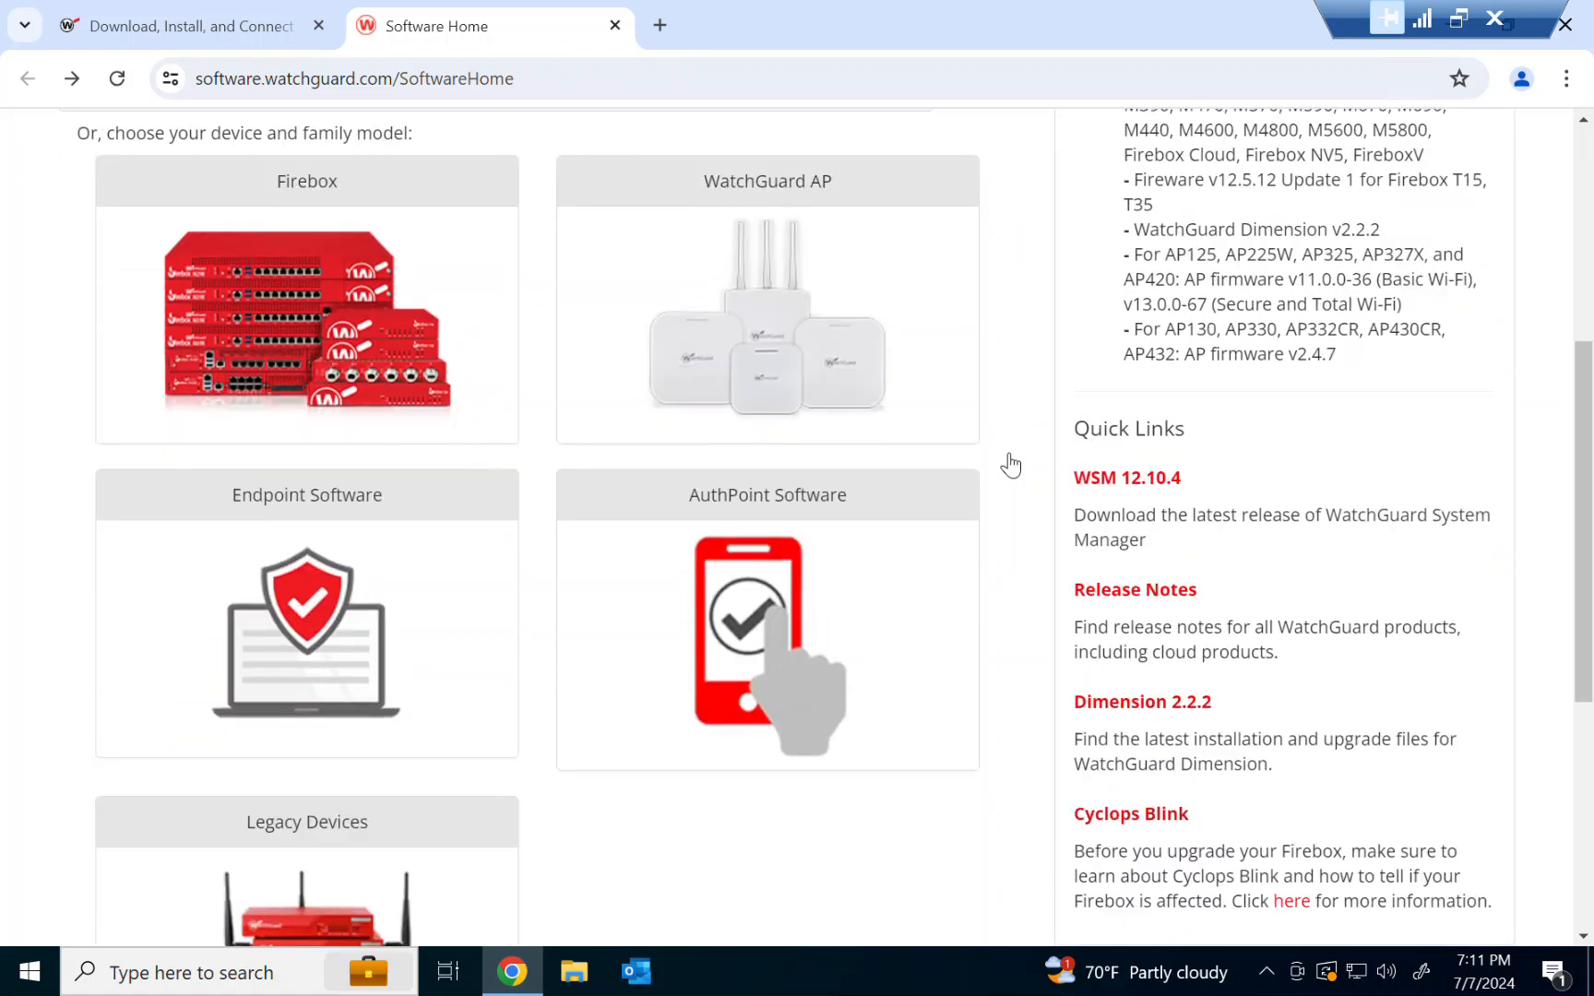
scroll(642, 275, up, 6)
Reload the page and choose Firebox T25 and T45 to open that device's software downloads
click(114, 75)
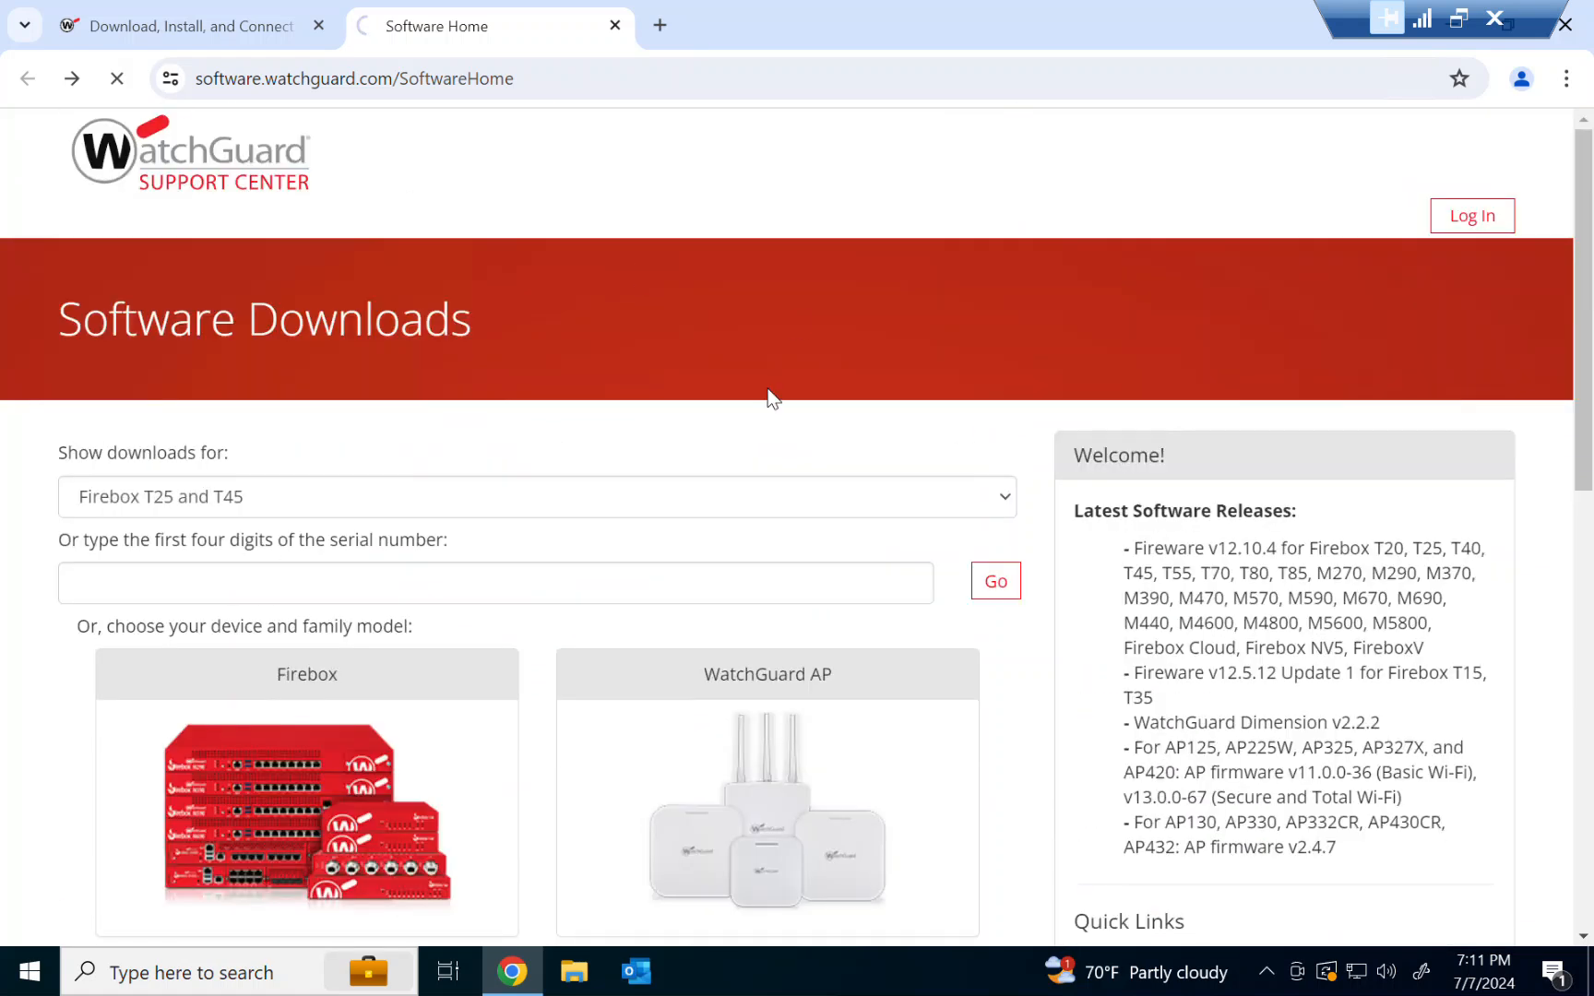
click(282, 506)
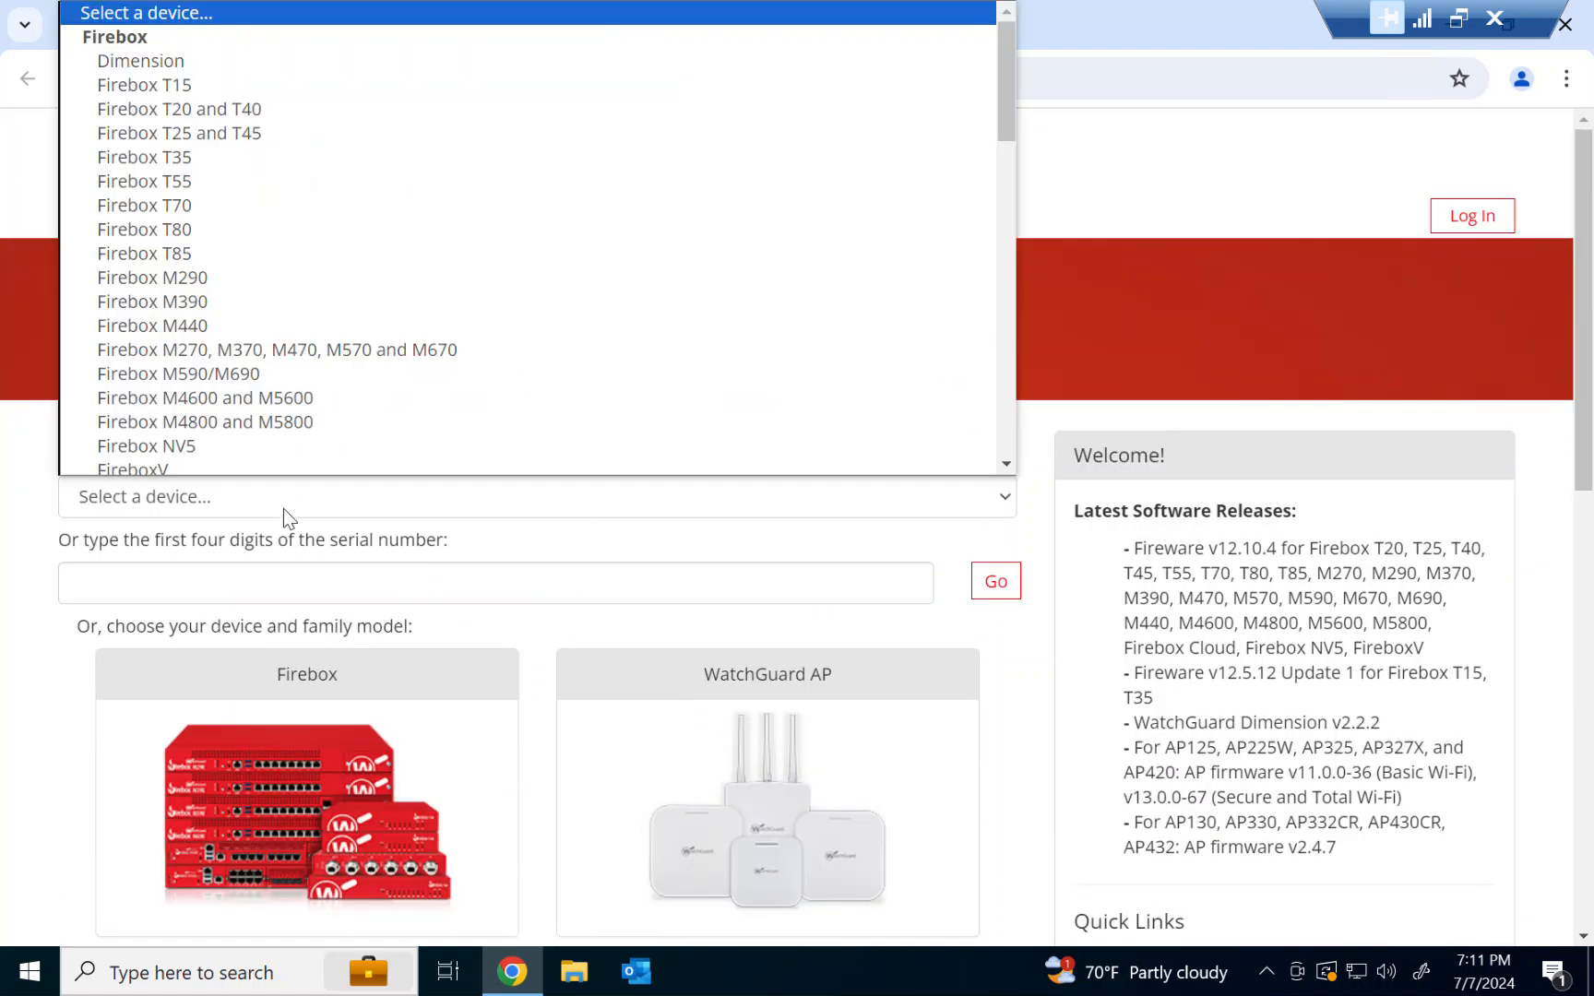
click(292, 151)
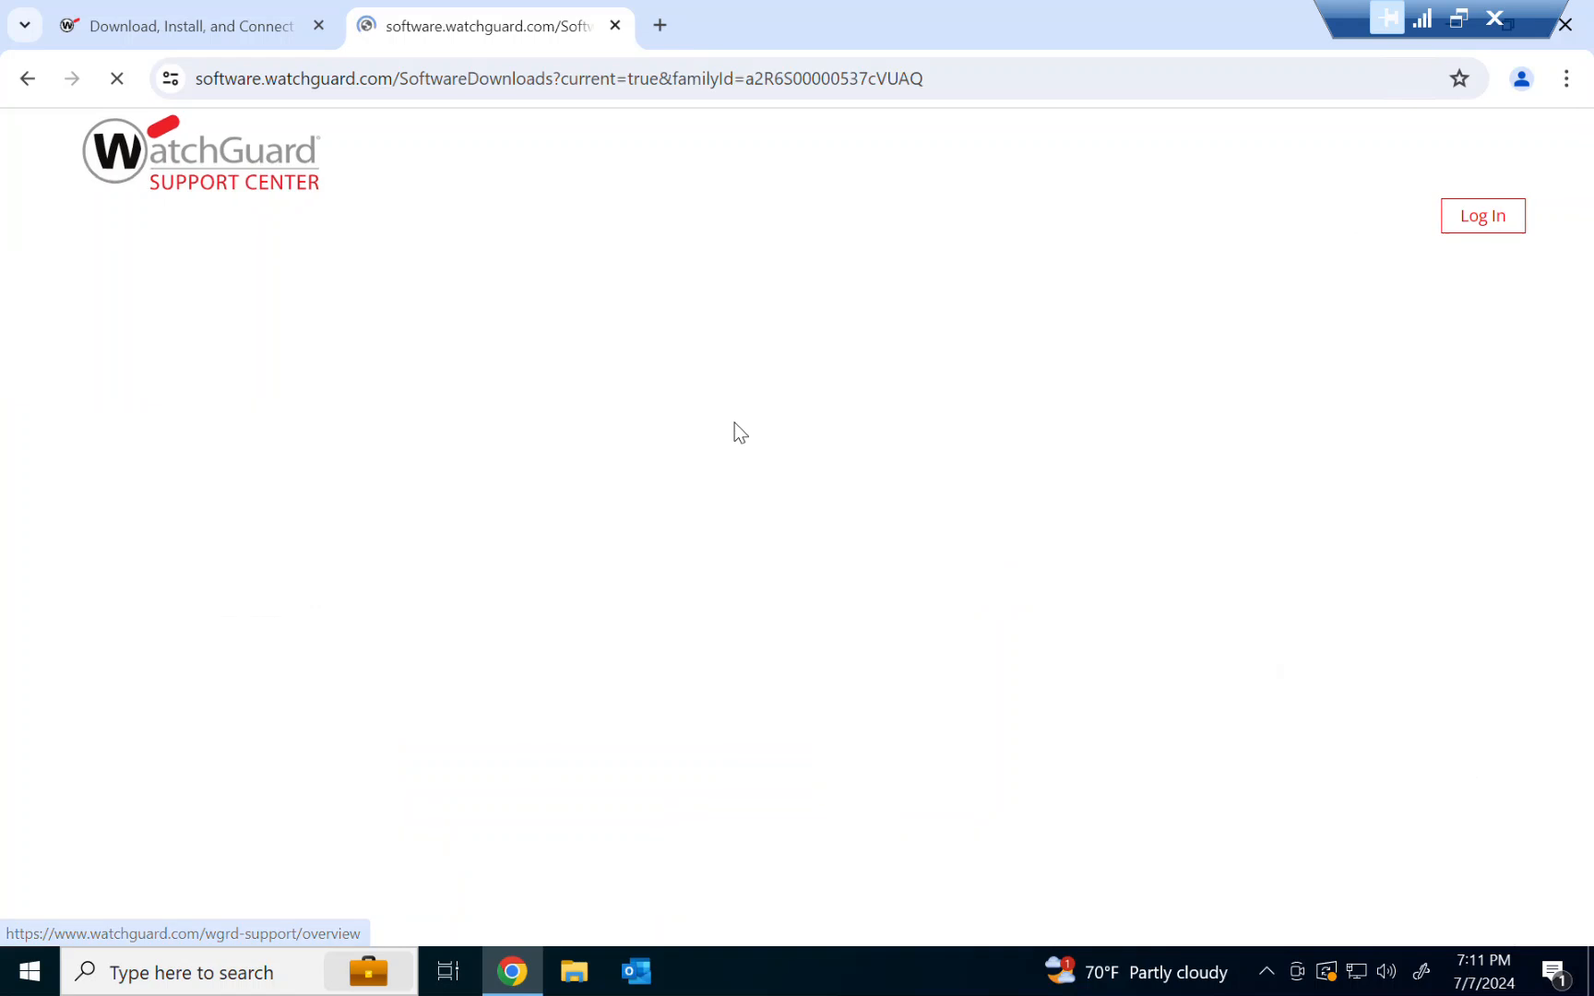
Download Mobile VPN with SSL 12.10.4 for Windows from the Mobile VPN with SSL Software section
scroll(735, 422, down, 2)
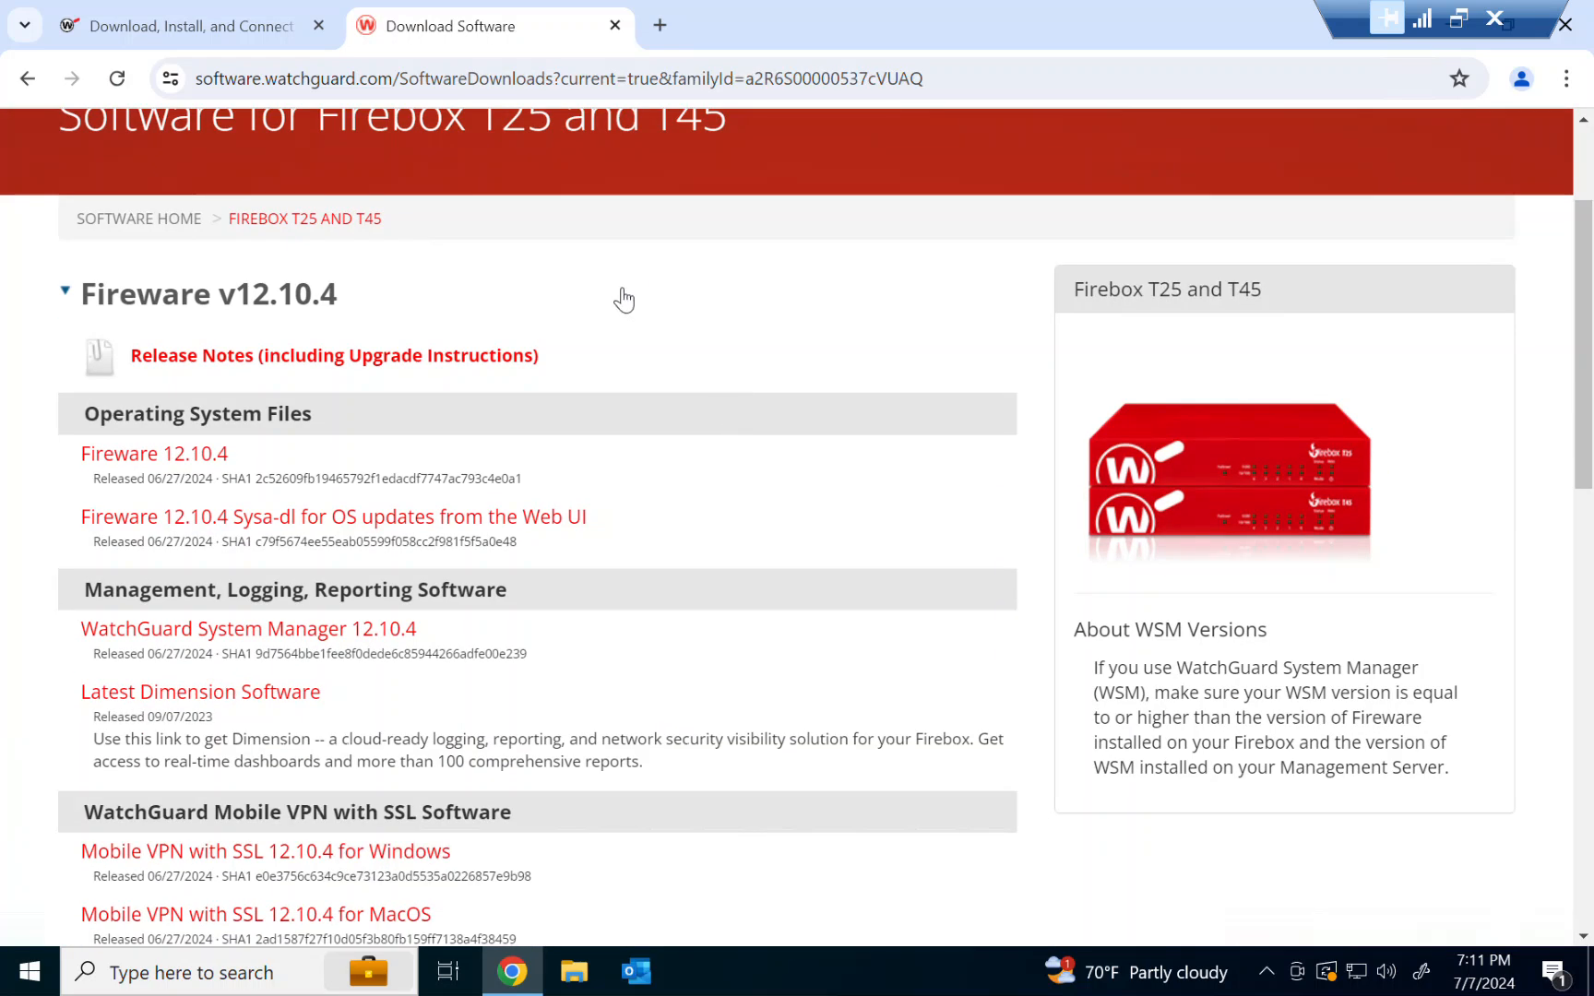
scroll(683, 623, down, 2)
scroll(684, 622, down, 1)
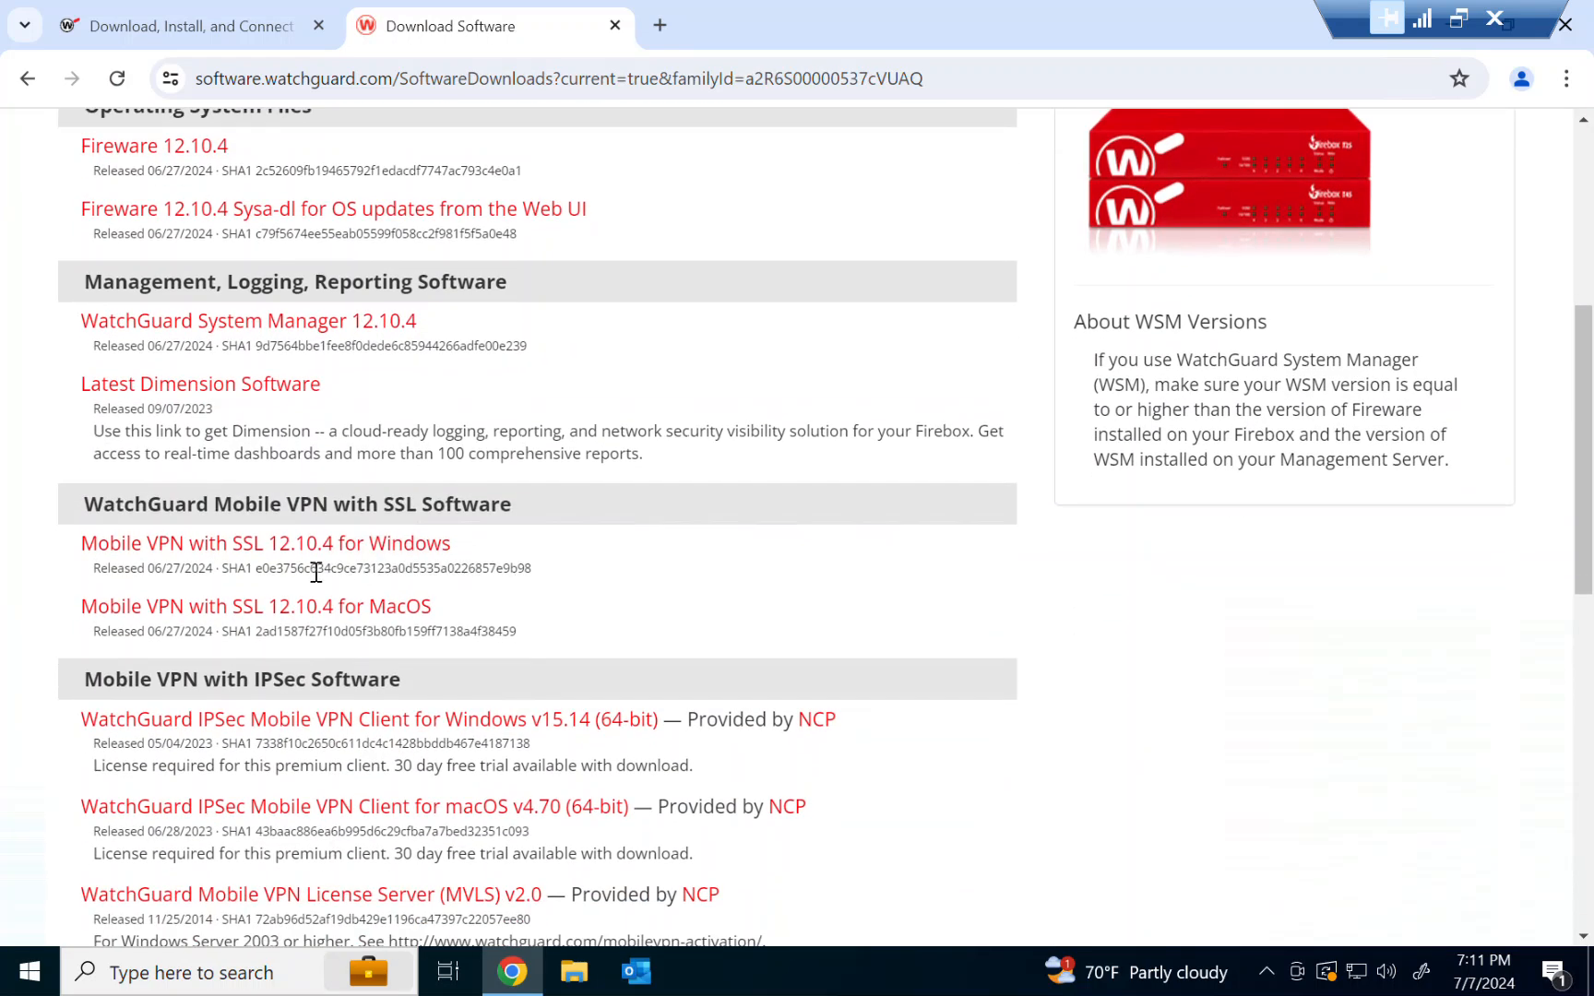
drag(81, 505, 406, 504)
click(29, 539)
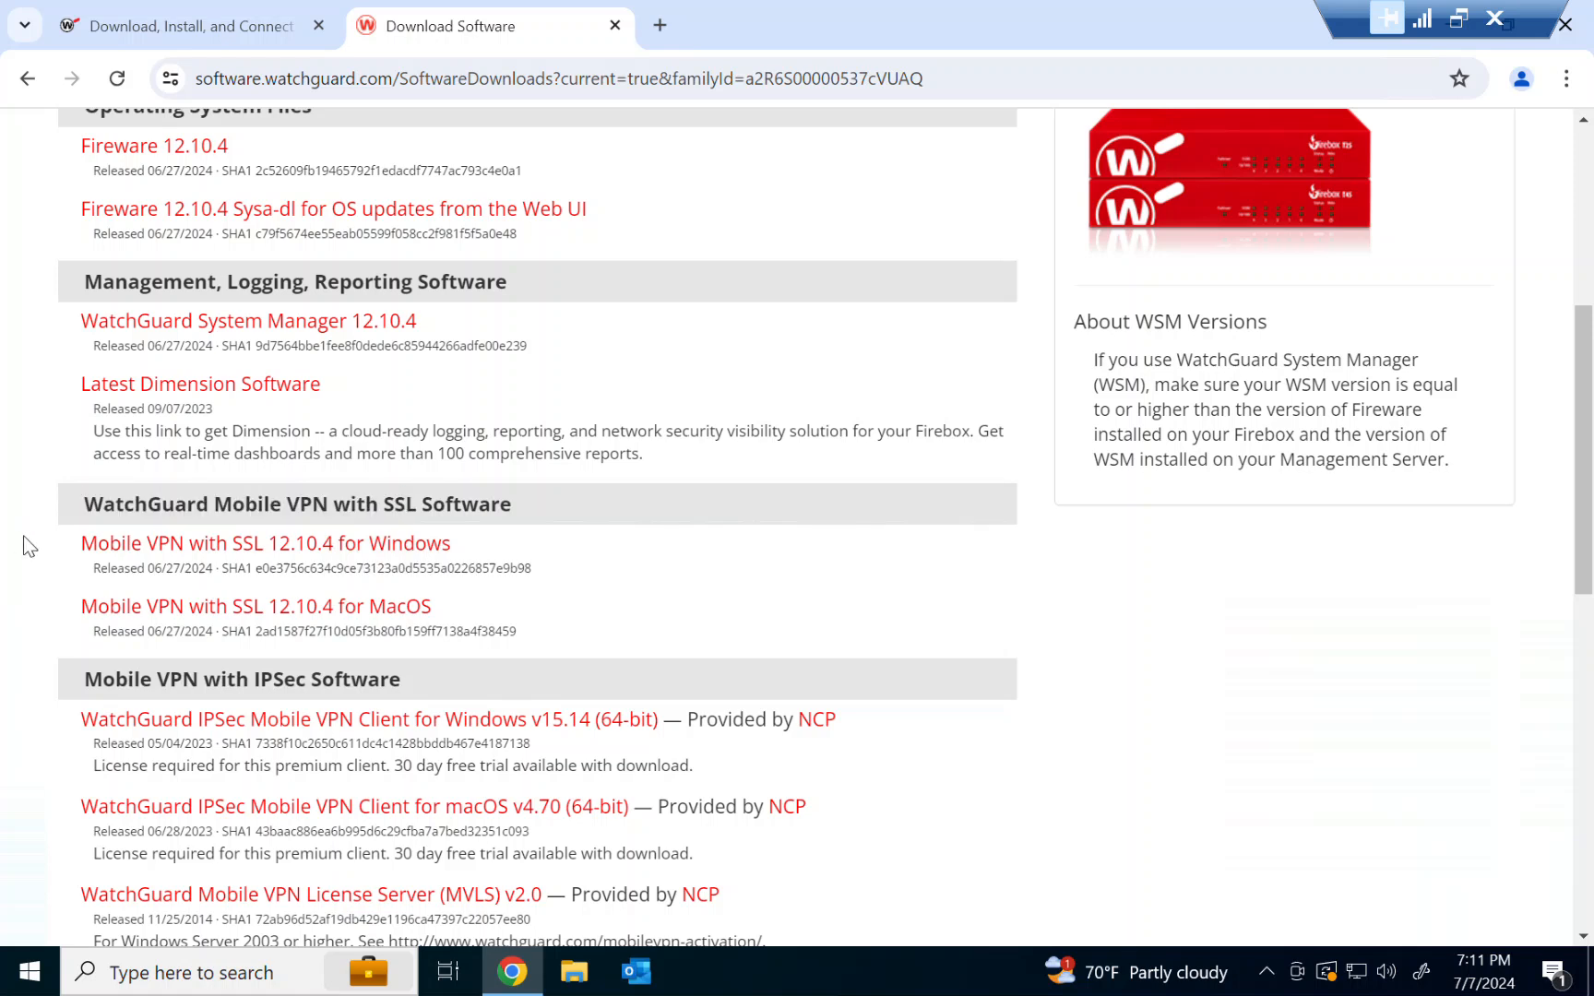
click(130, 549)
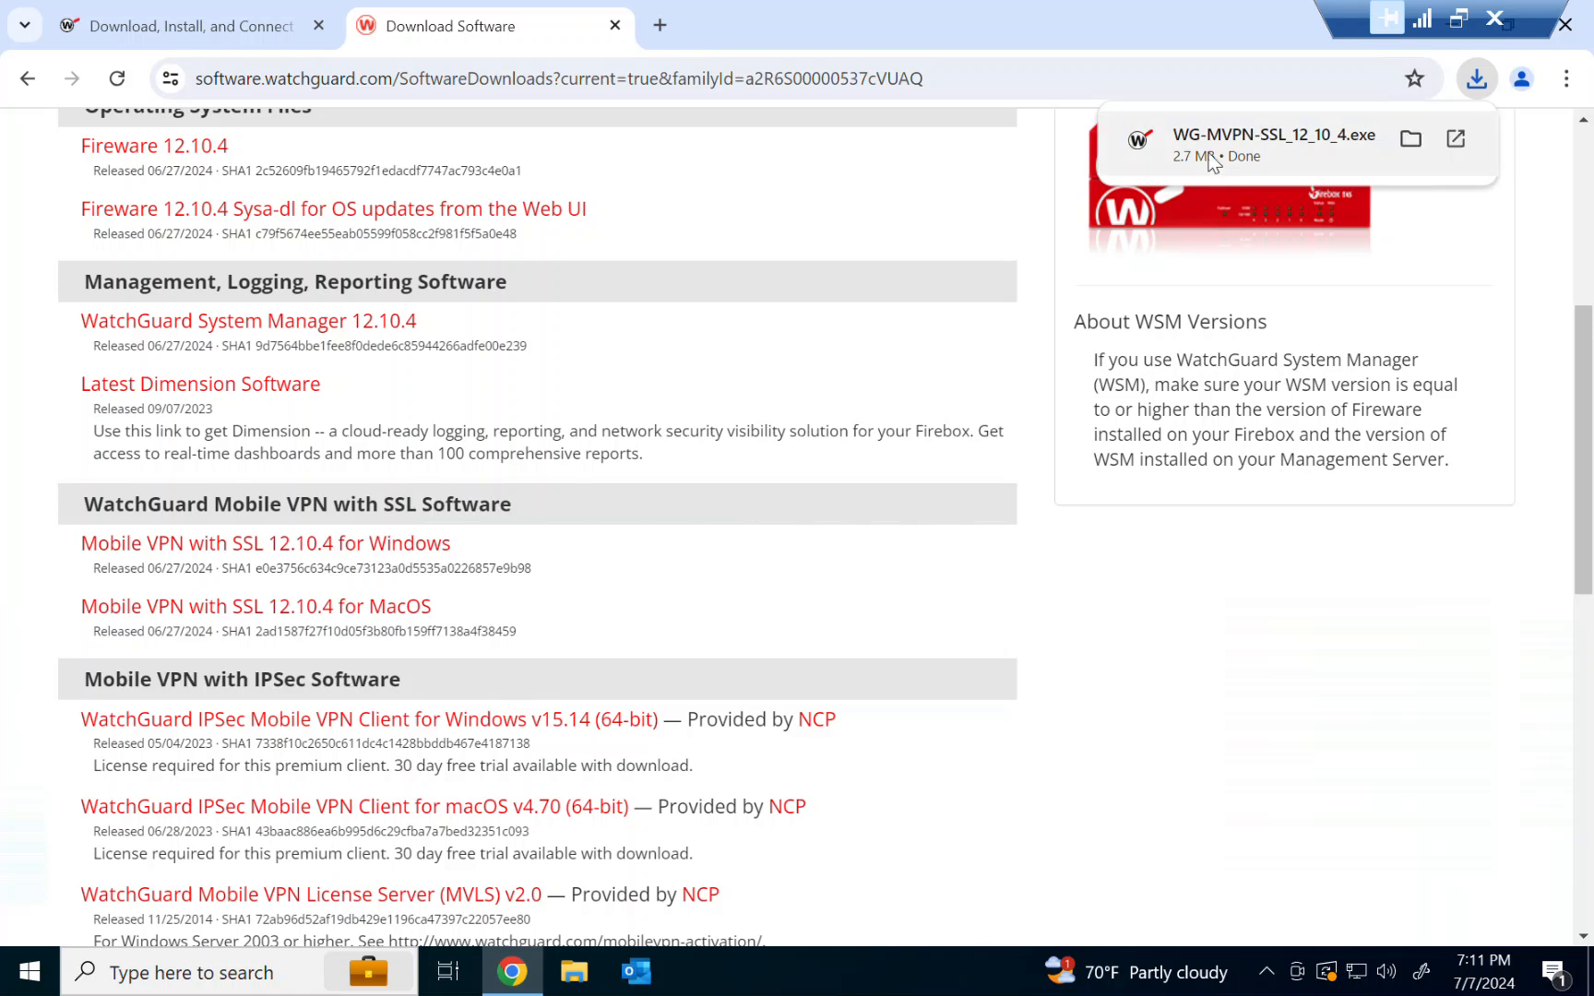
Run the downloaded WG-MVPN-SSL_12_10_4.exe installer, allow it to make changes, and start the setup wizard
click(1222, 157)
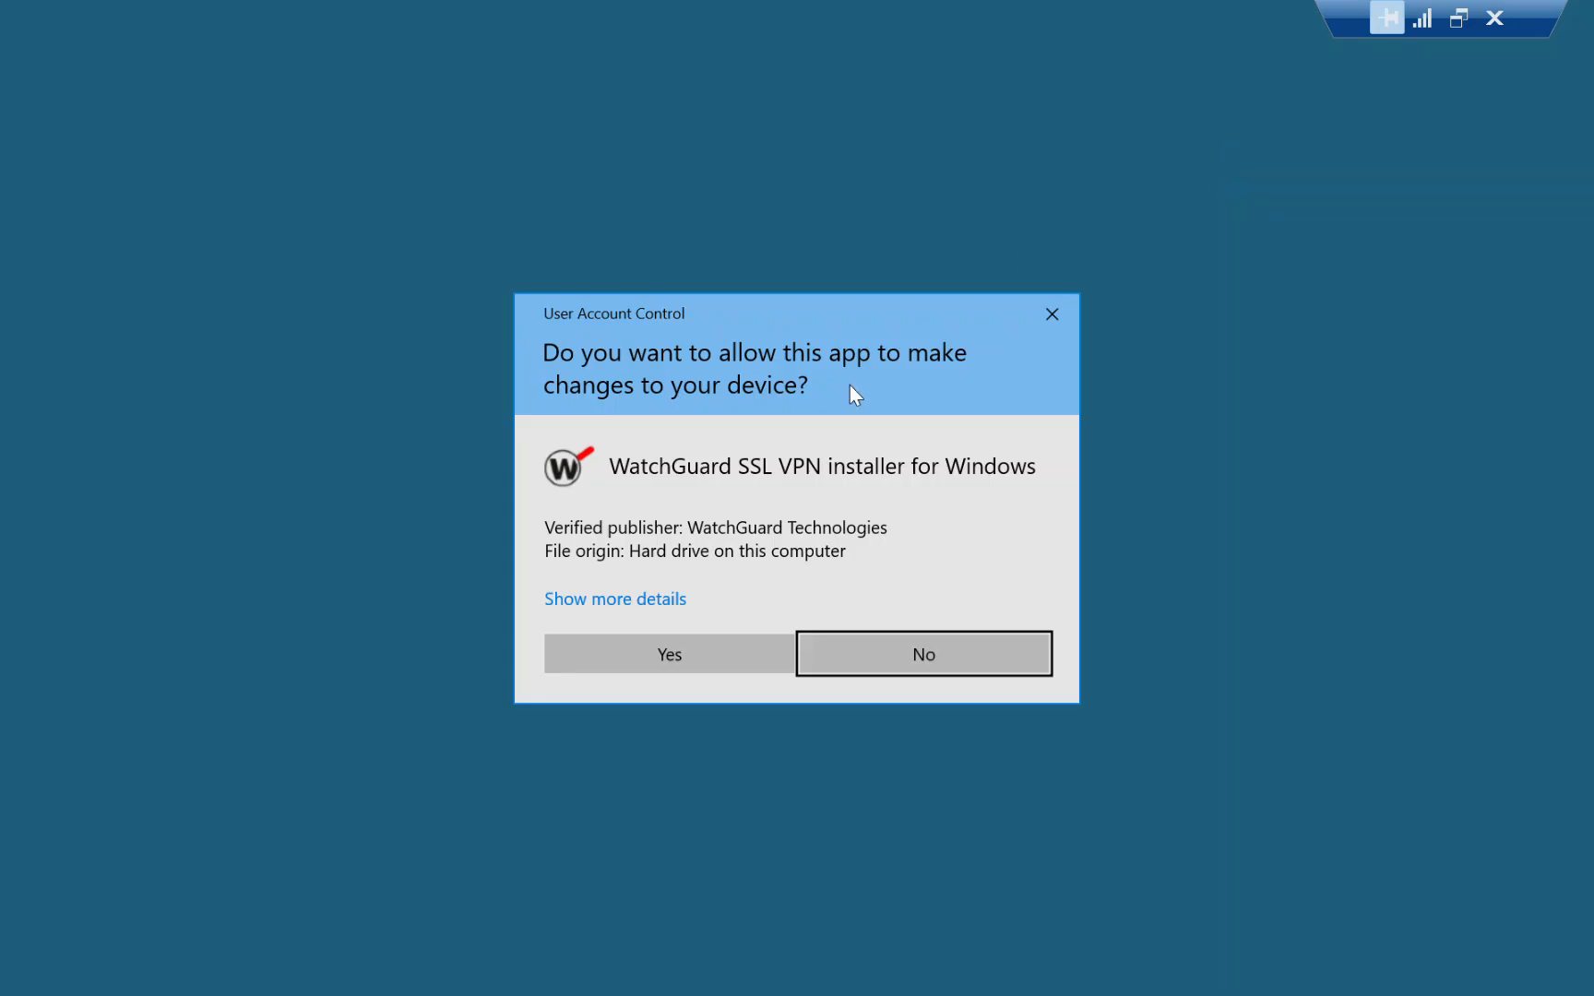
click(681, 647)
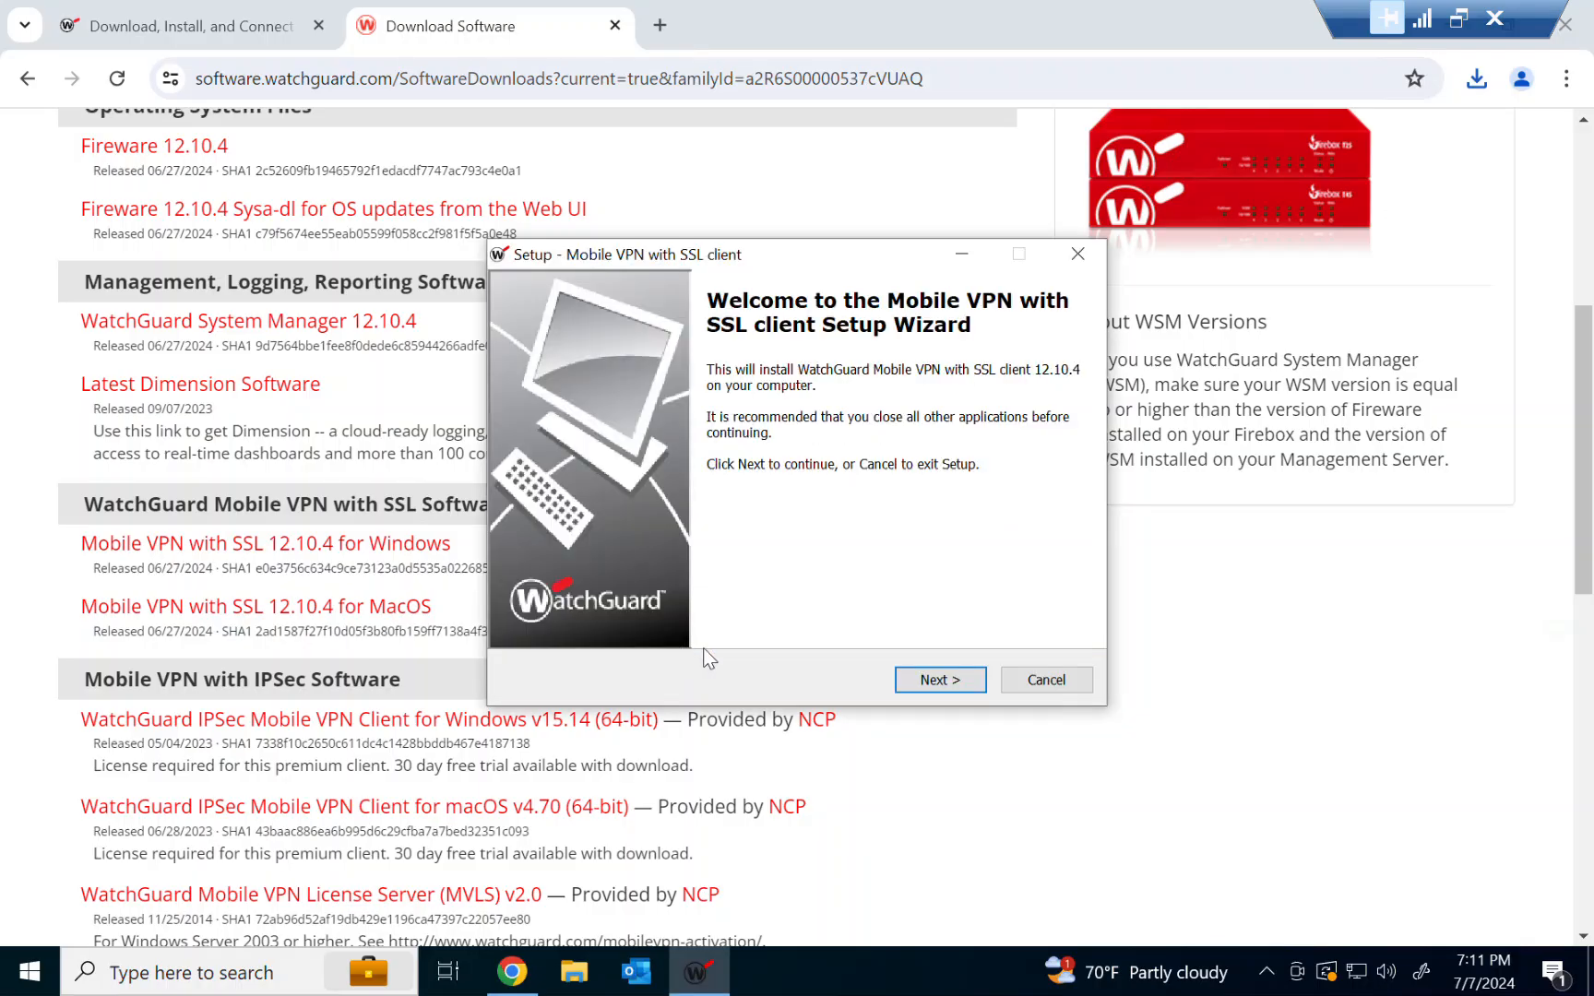
click(918, 687)
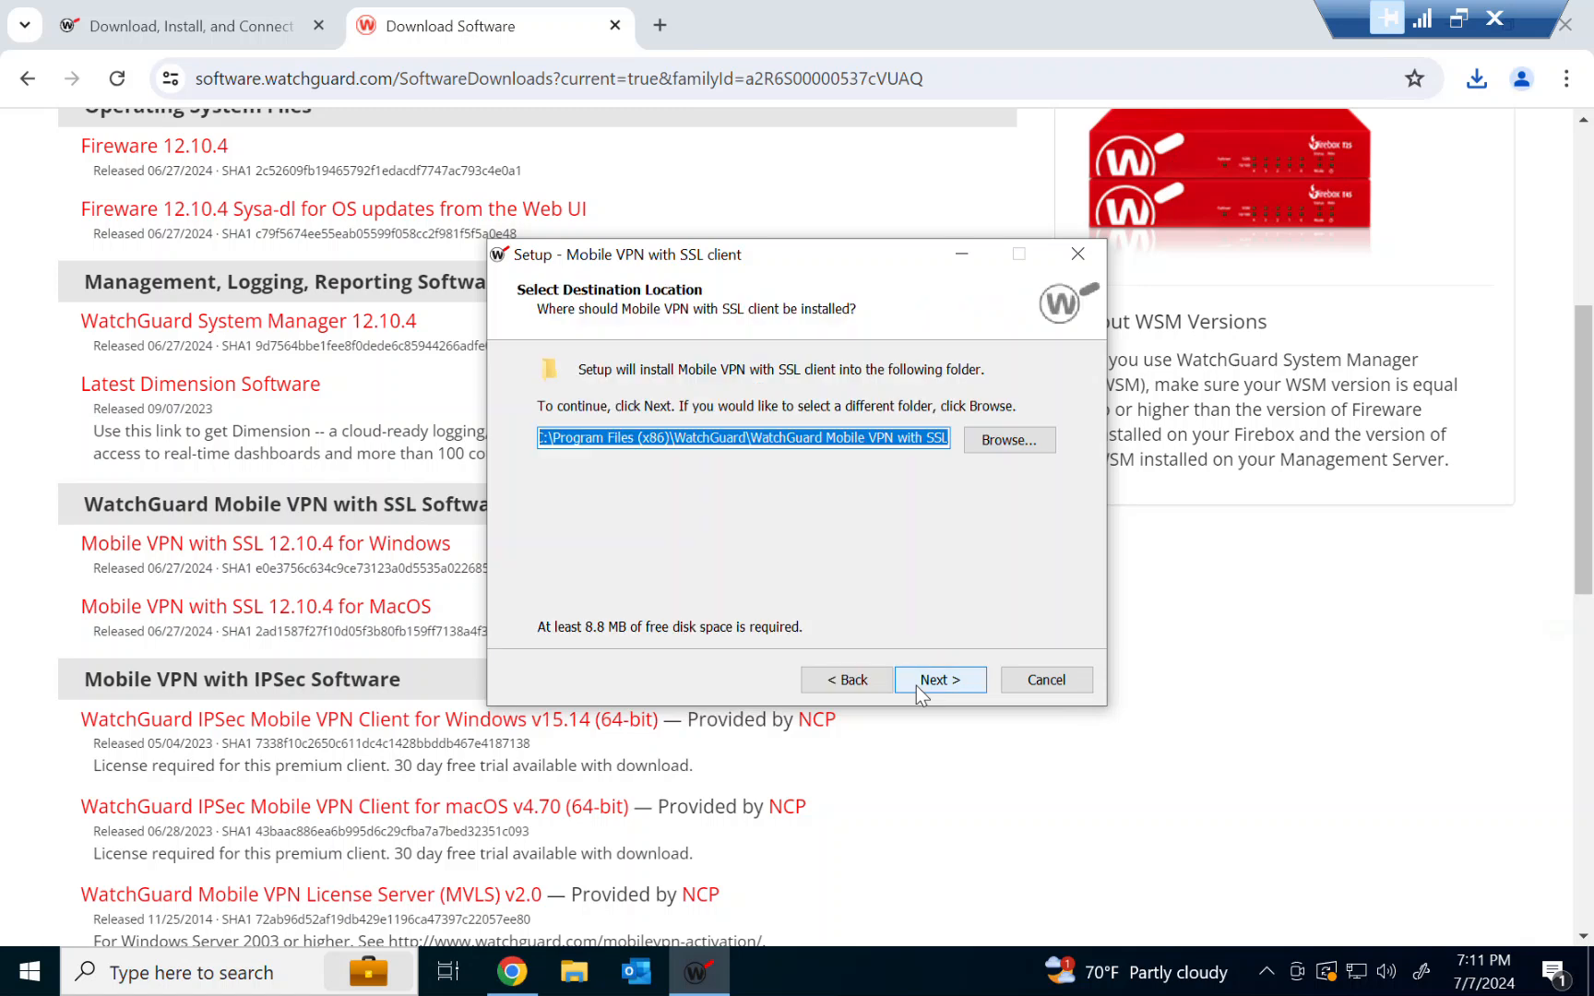
Keep the default destination folder, Full installation components and Start Menu folder in the setup wizard
click(917, 685)
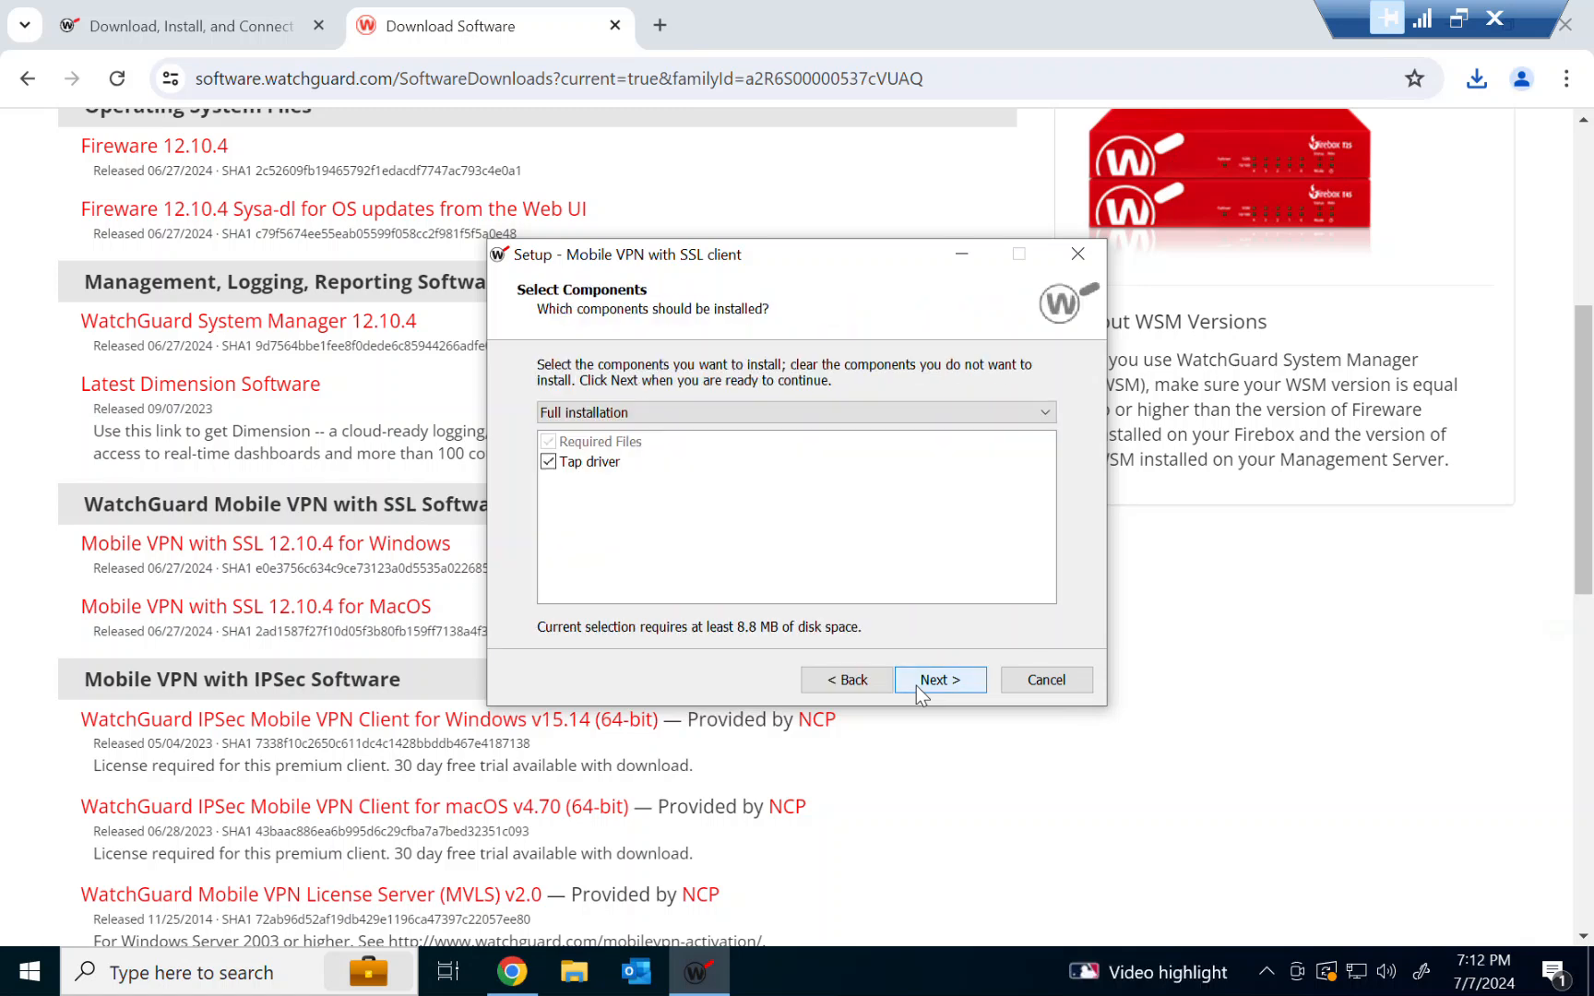
click(917, 684)
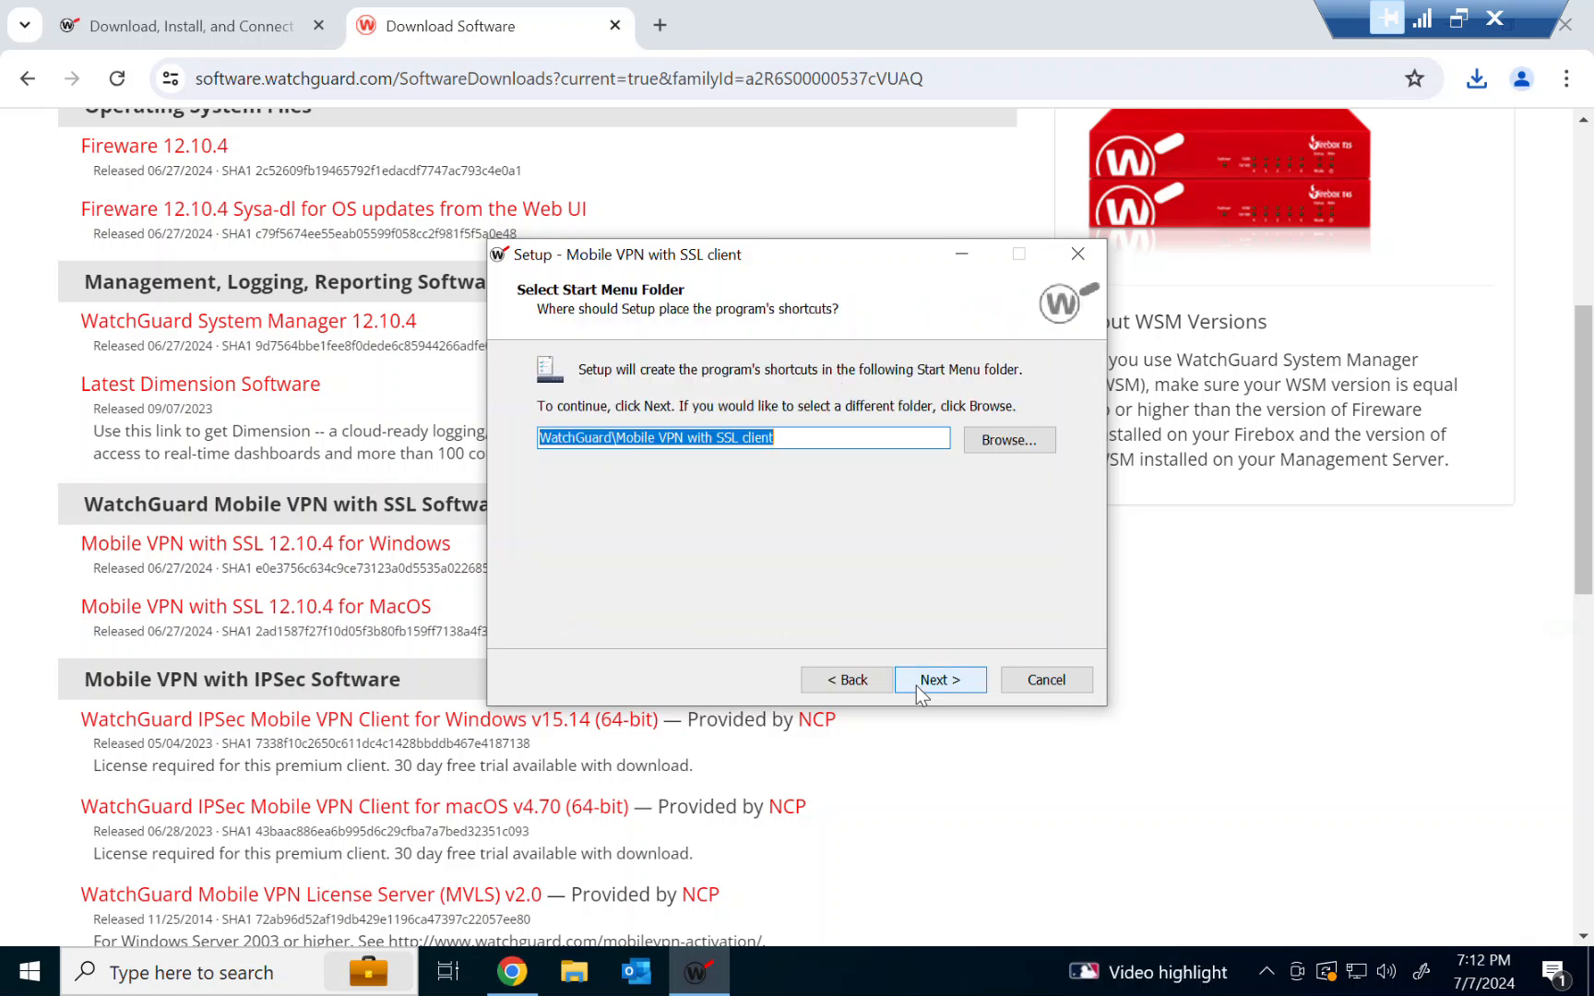
click(917, 685)
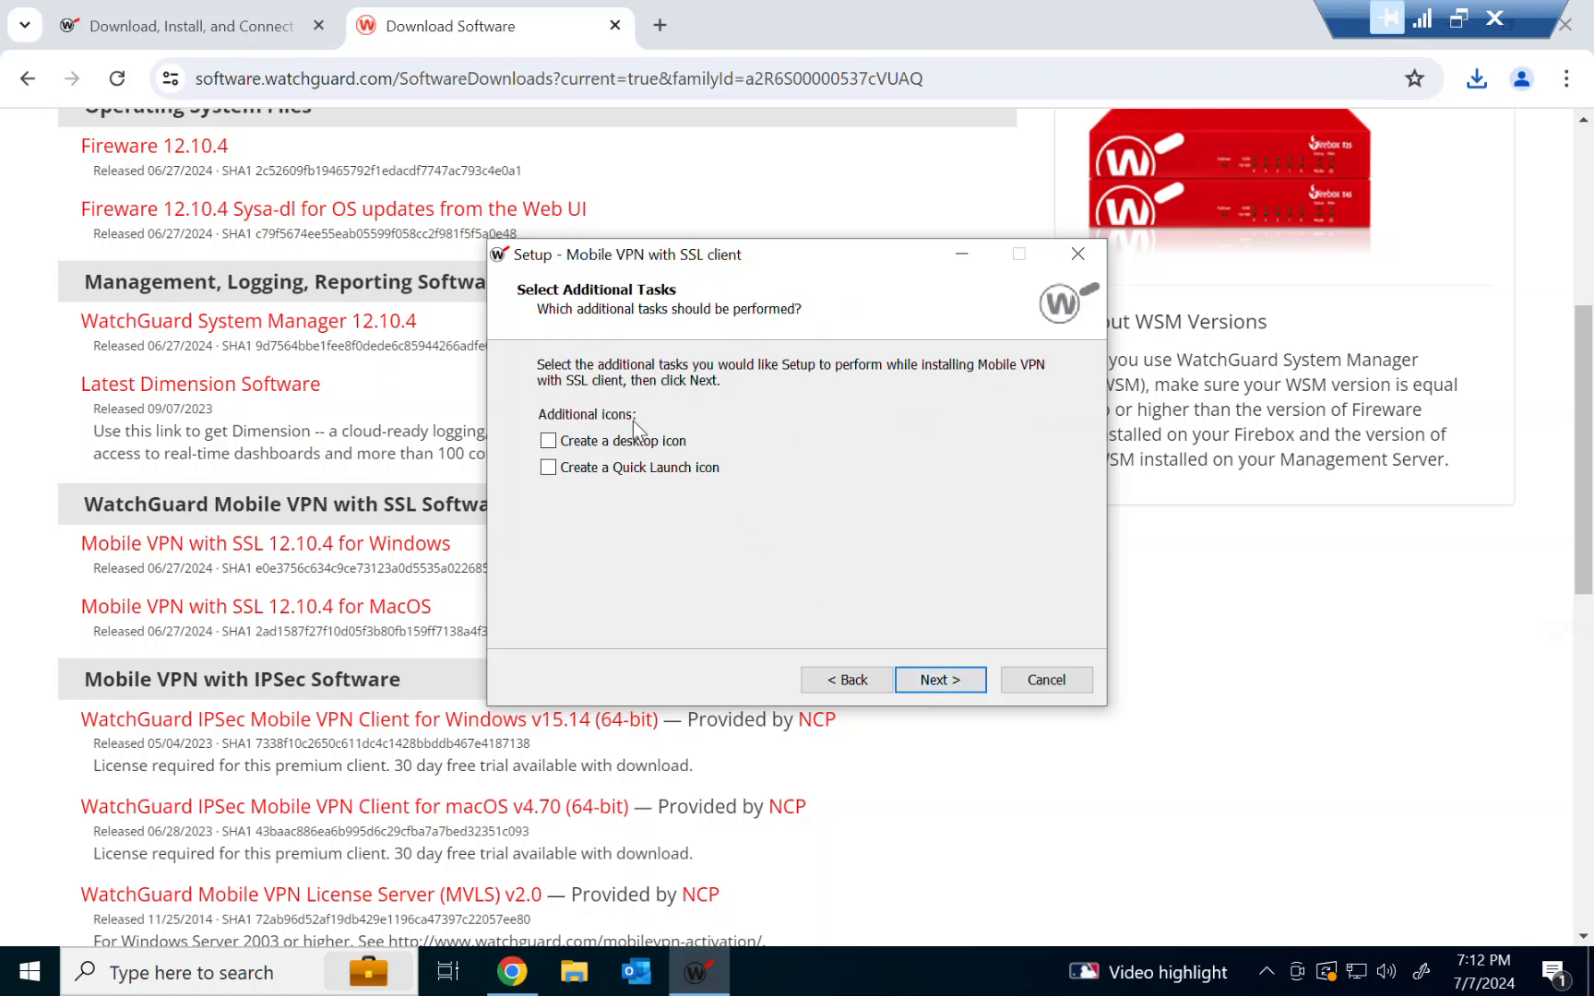
click(855, 680)
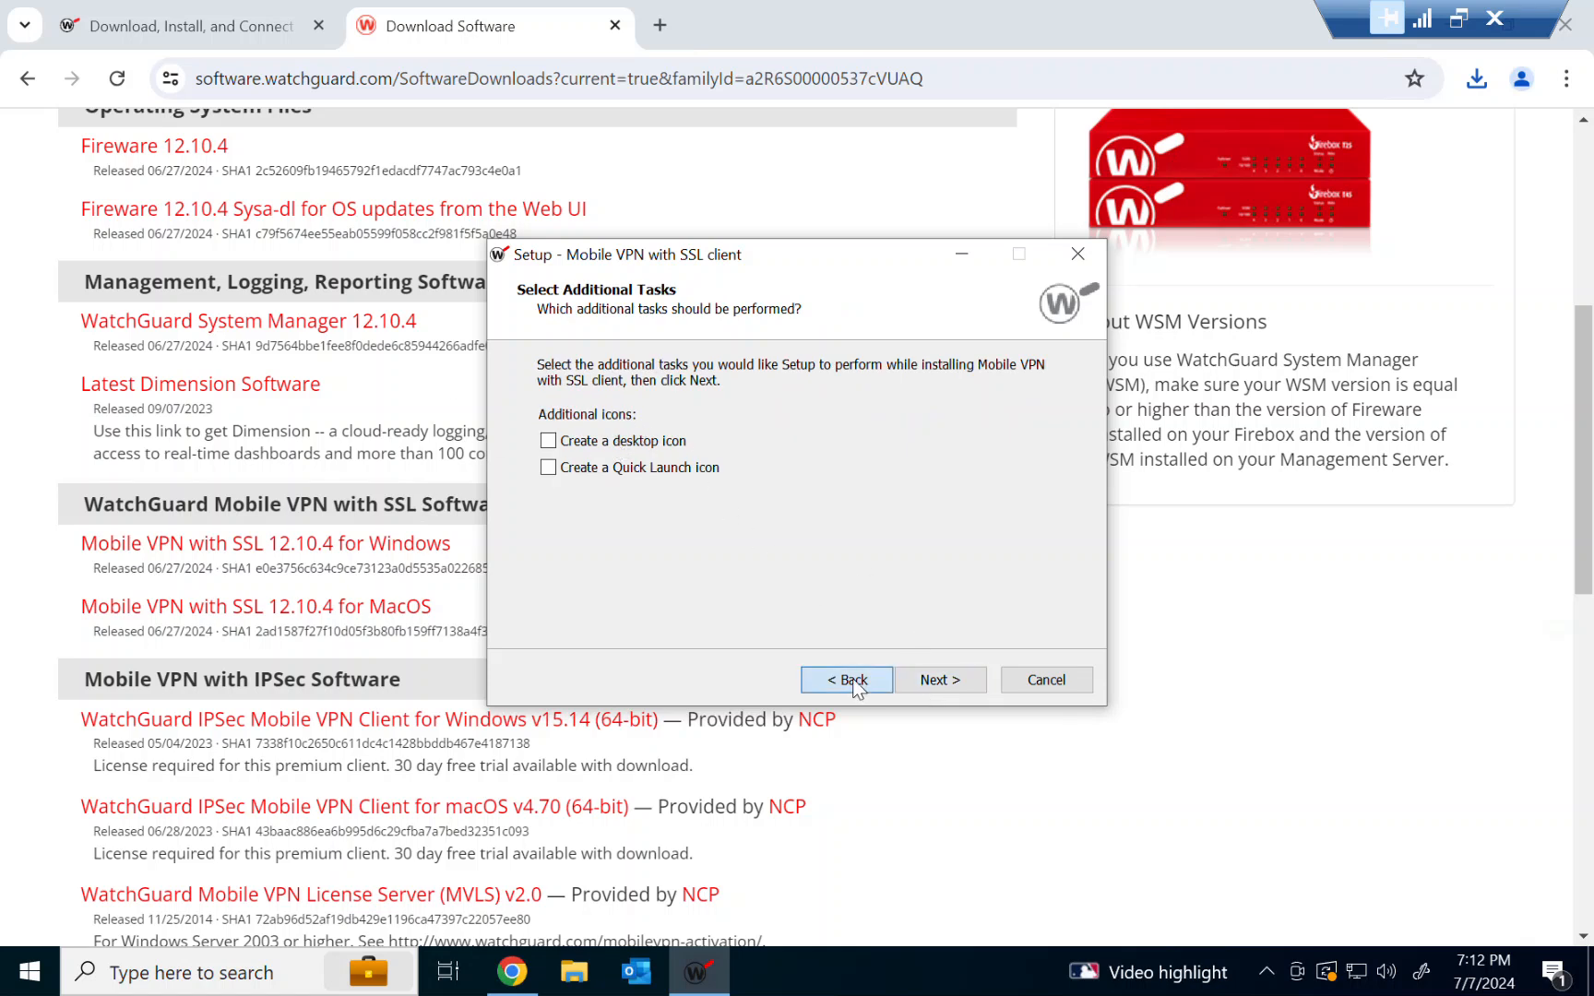
click(938, 680)
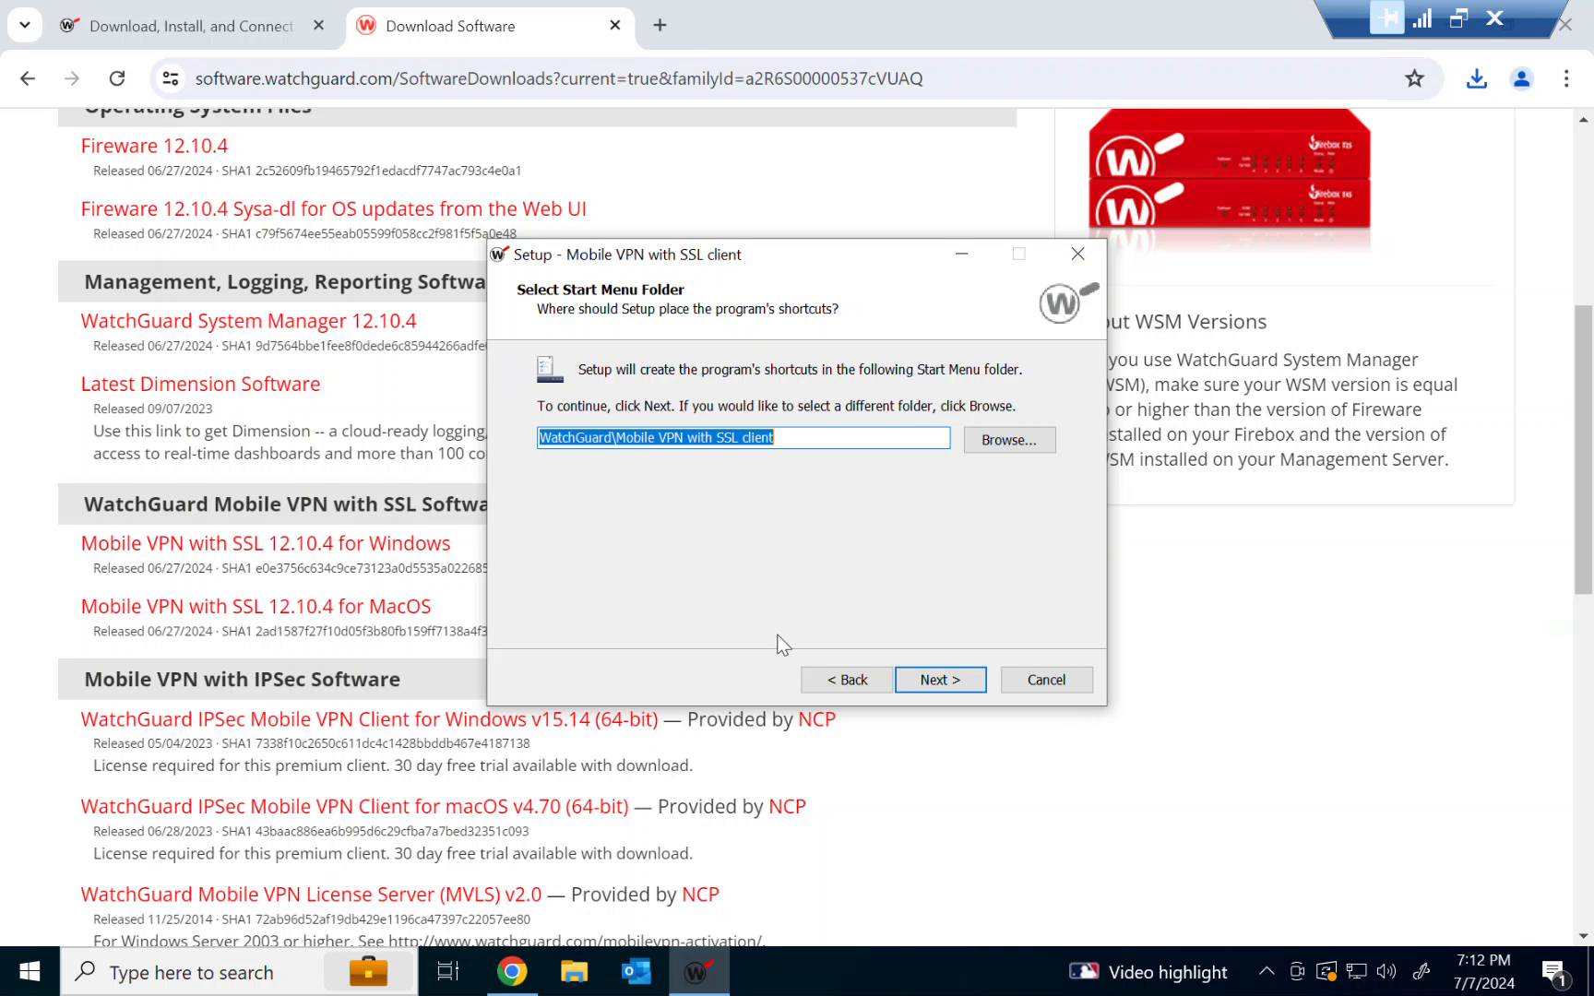
click(933, 680)
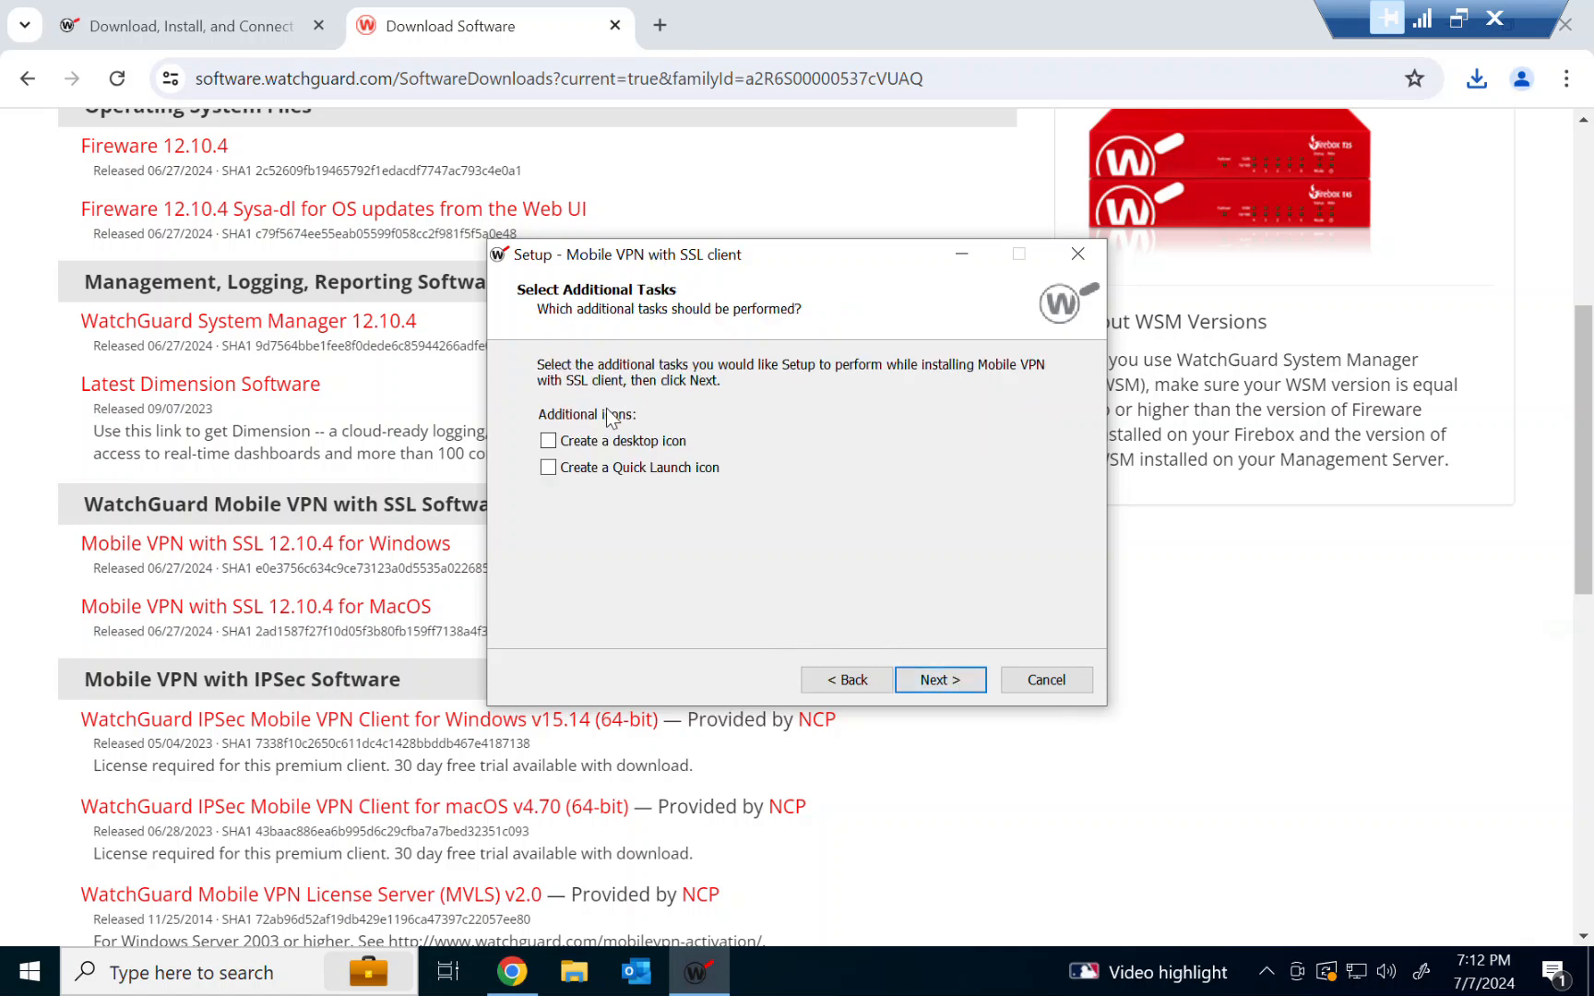
Enable Create a desktop icon, install the client, and finish setup with Launch Mobile VPN with SSL client checked
click(547, 445)
click(932, 684)
click(928, 678)
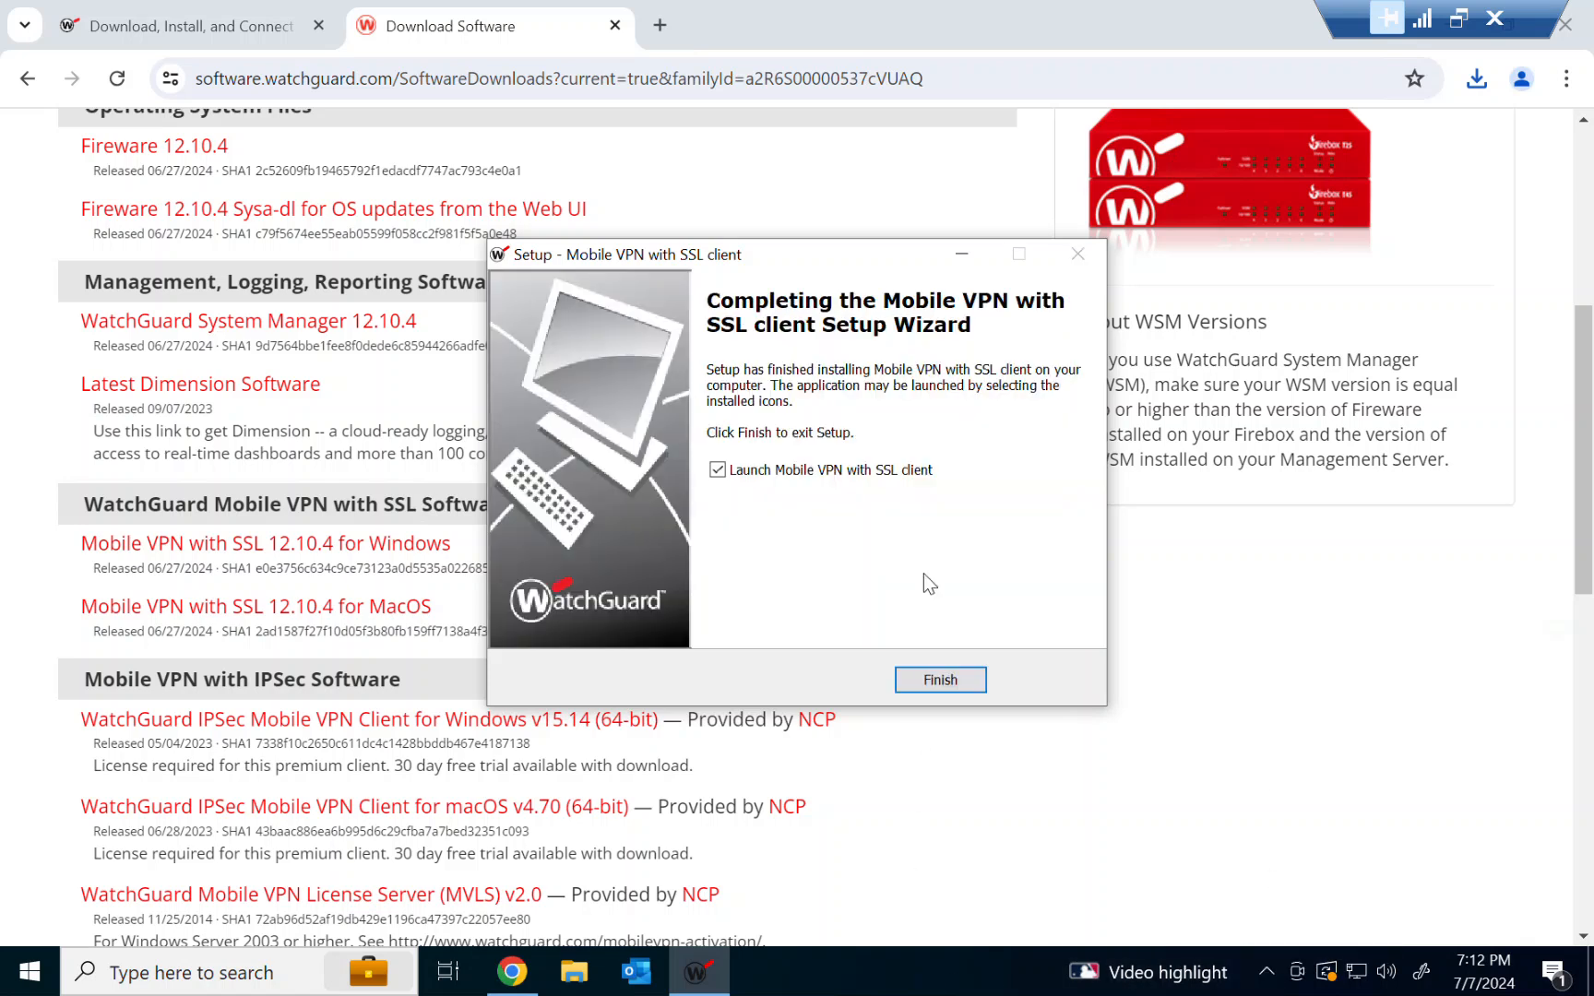
click(939, 678)
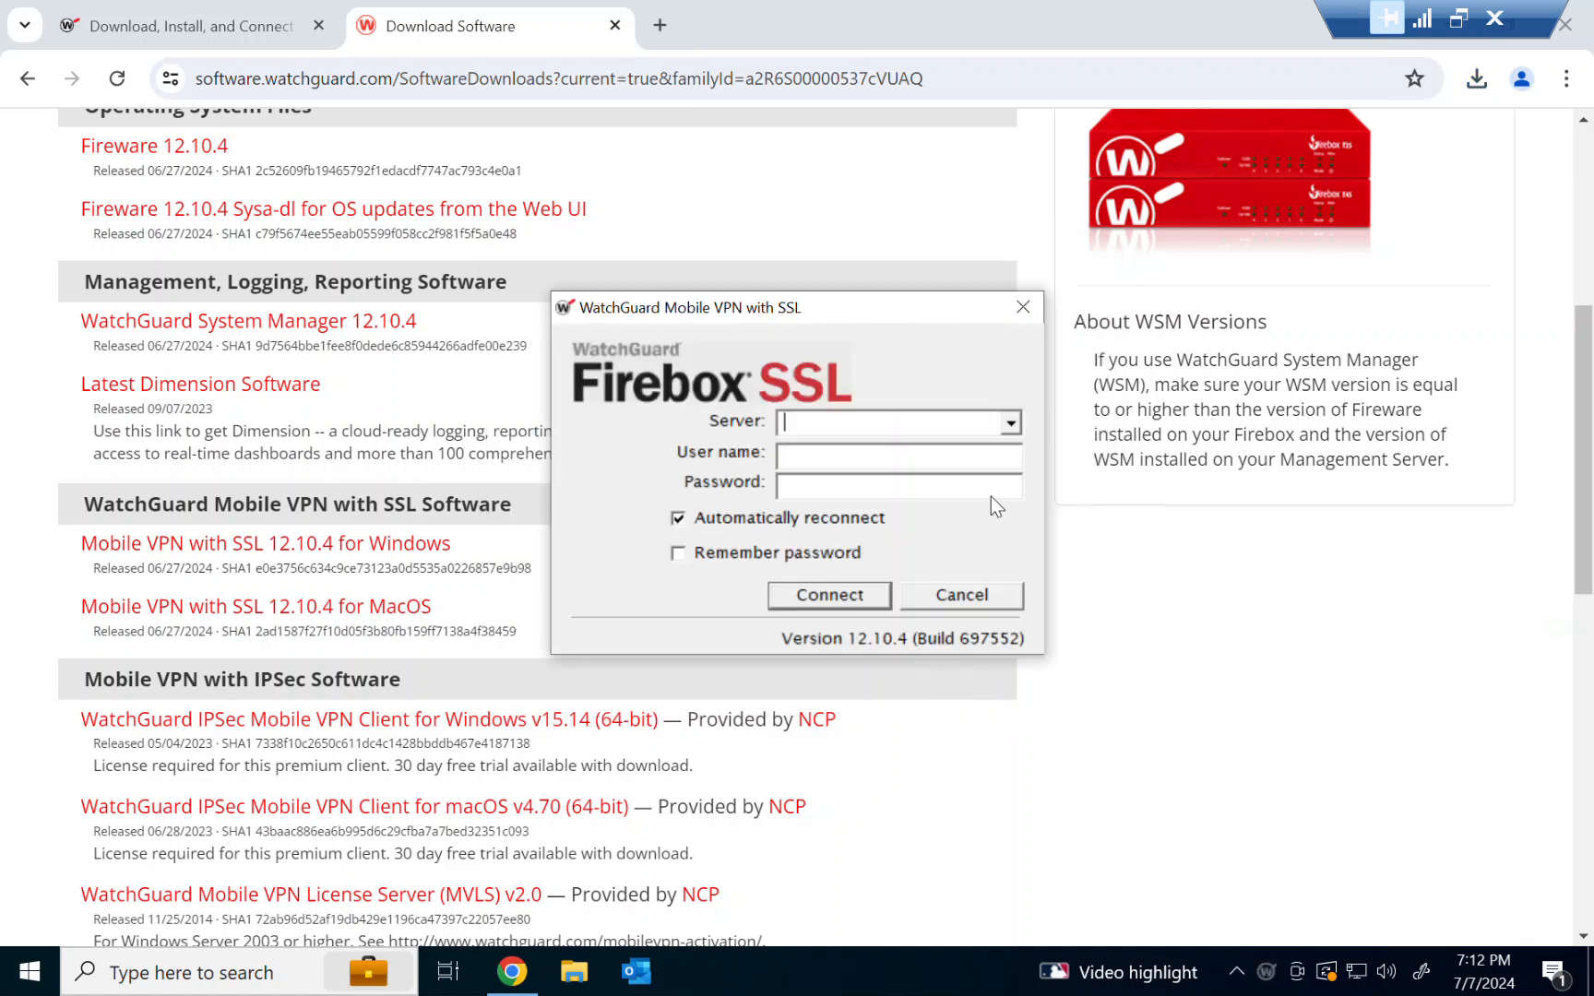
Minimize the browser to reveal the desktop and the VPN client login dialog
double_click(1121, 21)
click(1332, 105)
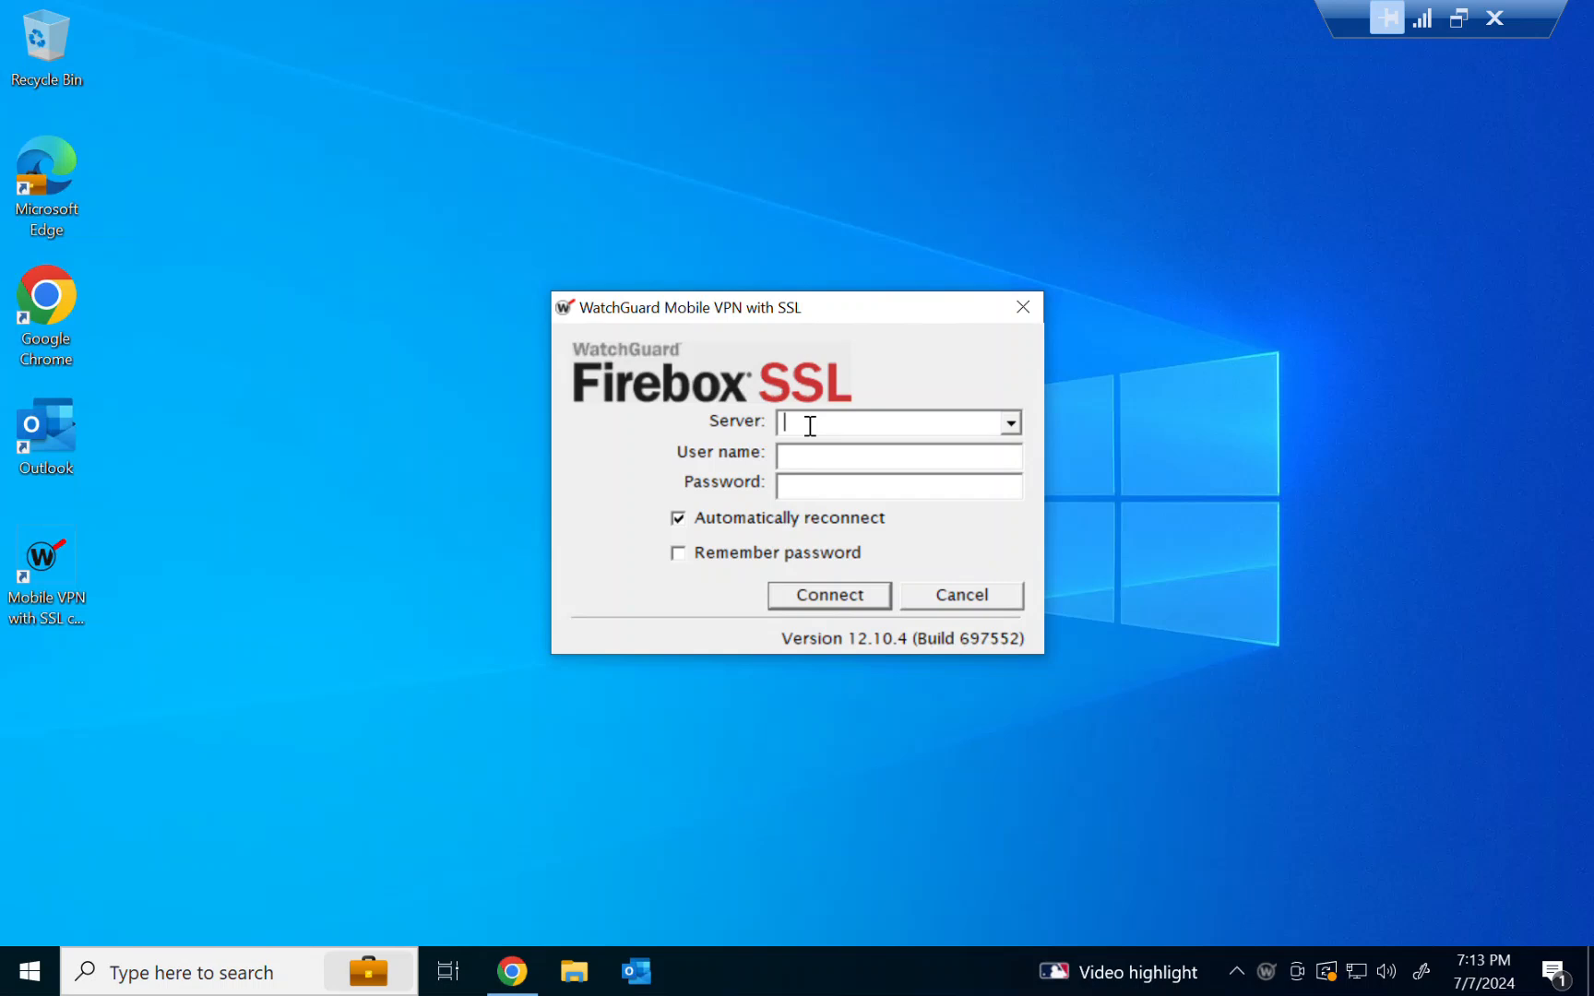
Fill in server 1.1.1.1, a user name and the account password, then cancel the login dialog
text(1.1.1.1)
key(Tab)
mouse_move(789, 312)
mouse_down()
mouse_move(799, 280)
mouse_move(779, 326)
mouse_move(800, 306)
mouse_up()
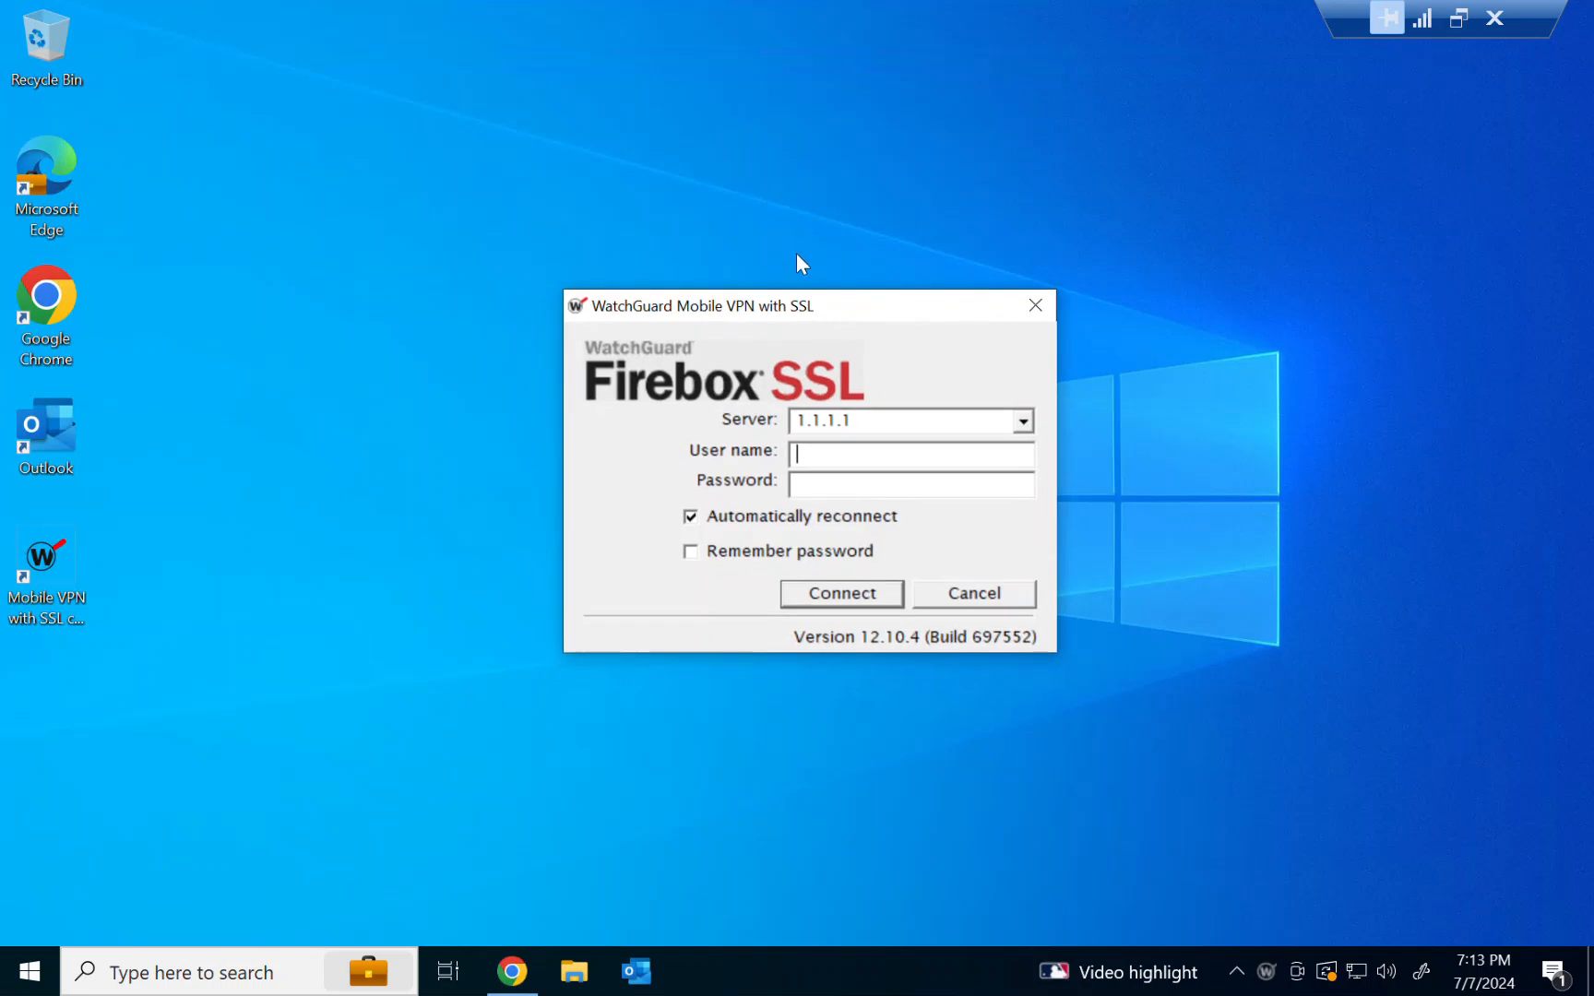
click(449, 374)
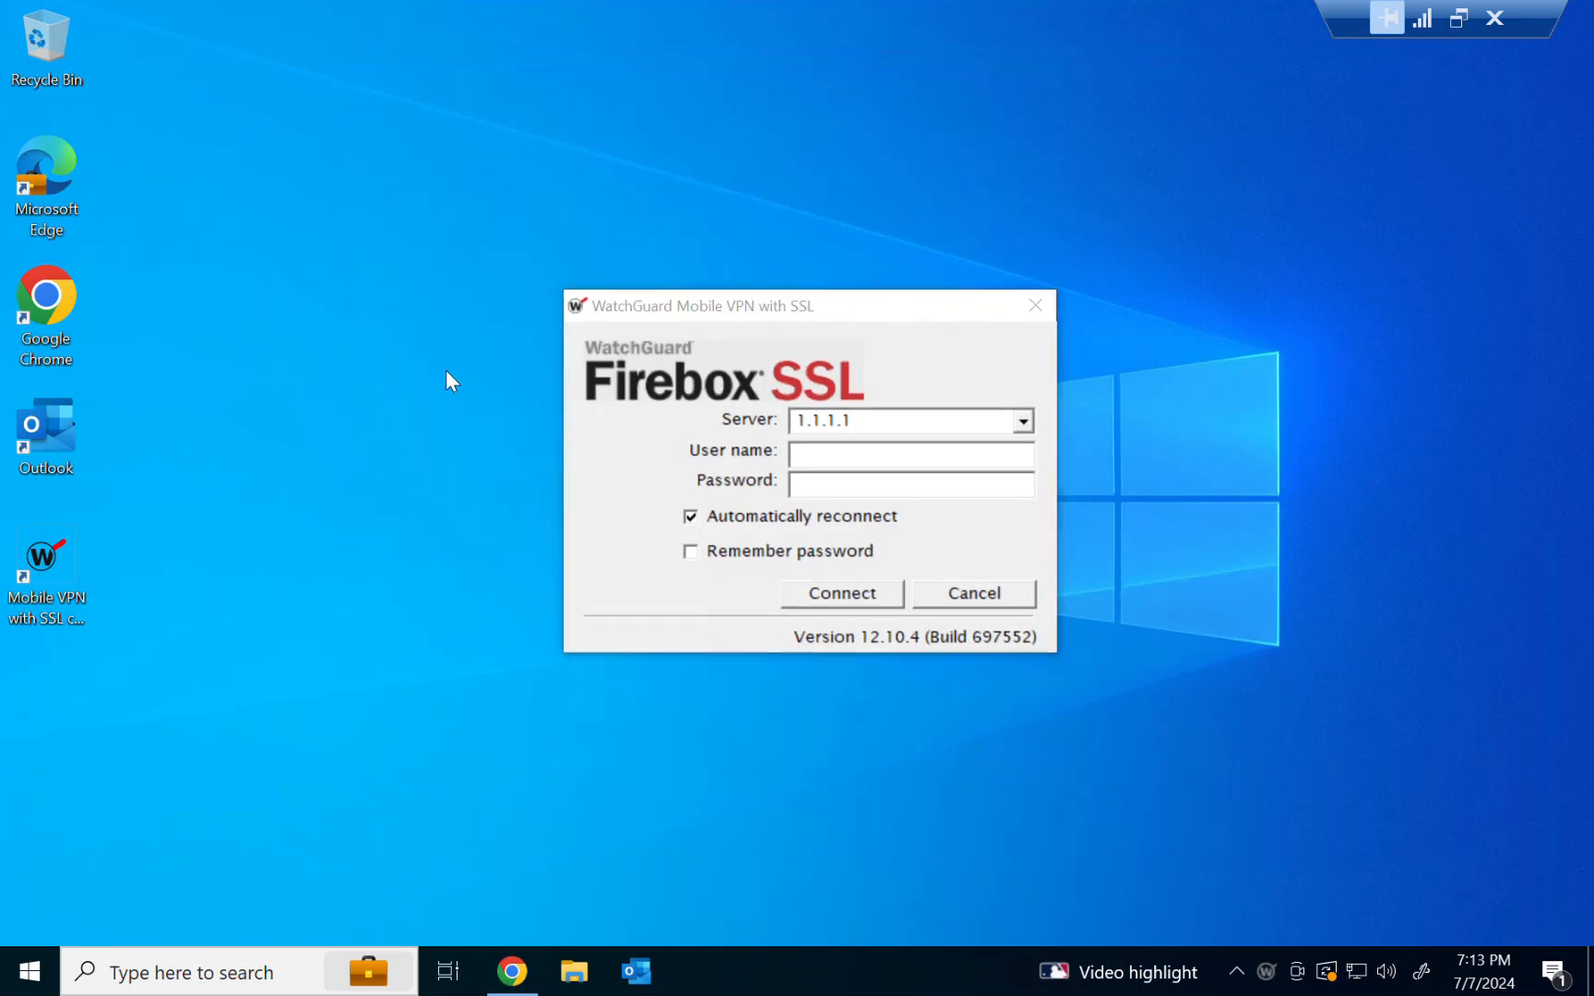
click(828, 454)
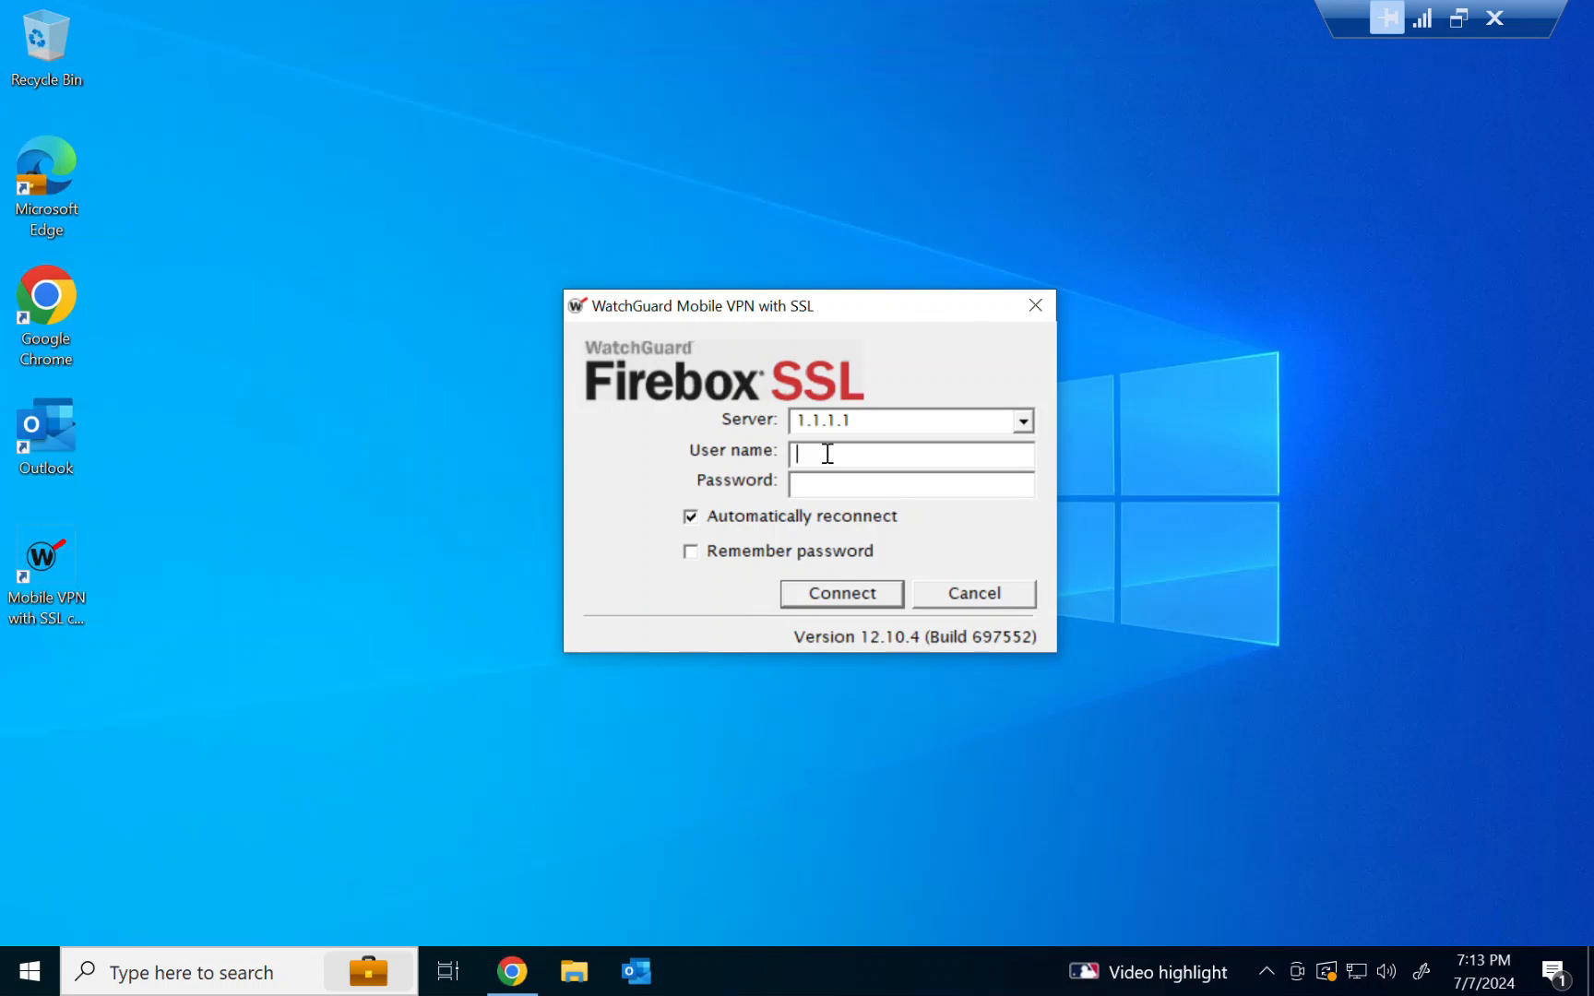
text(demo)
key(Tab)
text(password)
click(965, 594)
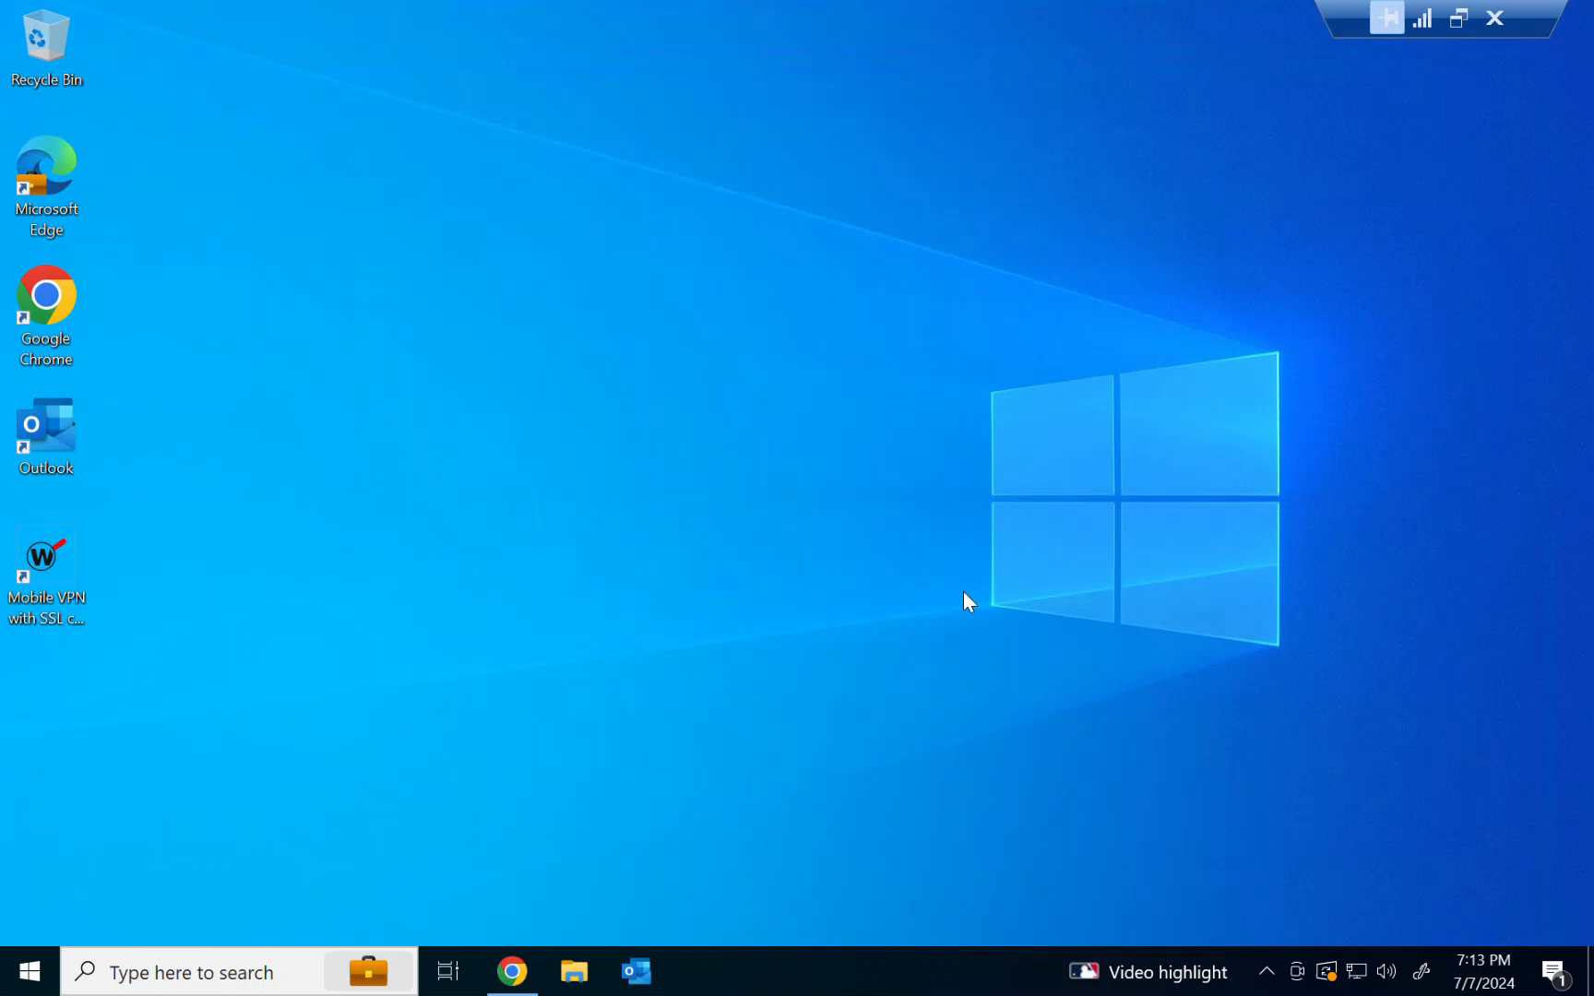
Open the Mobile VPN with SSL status window from the hidden tray icon and close it
click(1281, 983)
click(1004, 756)
click(1267, 974)
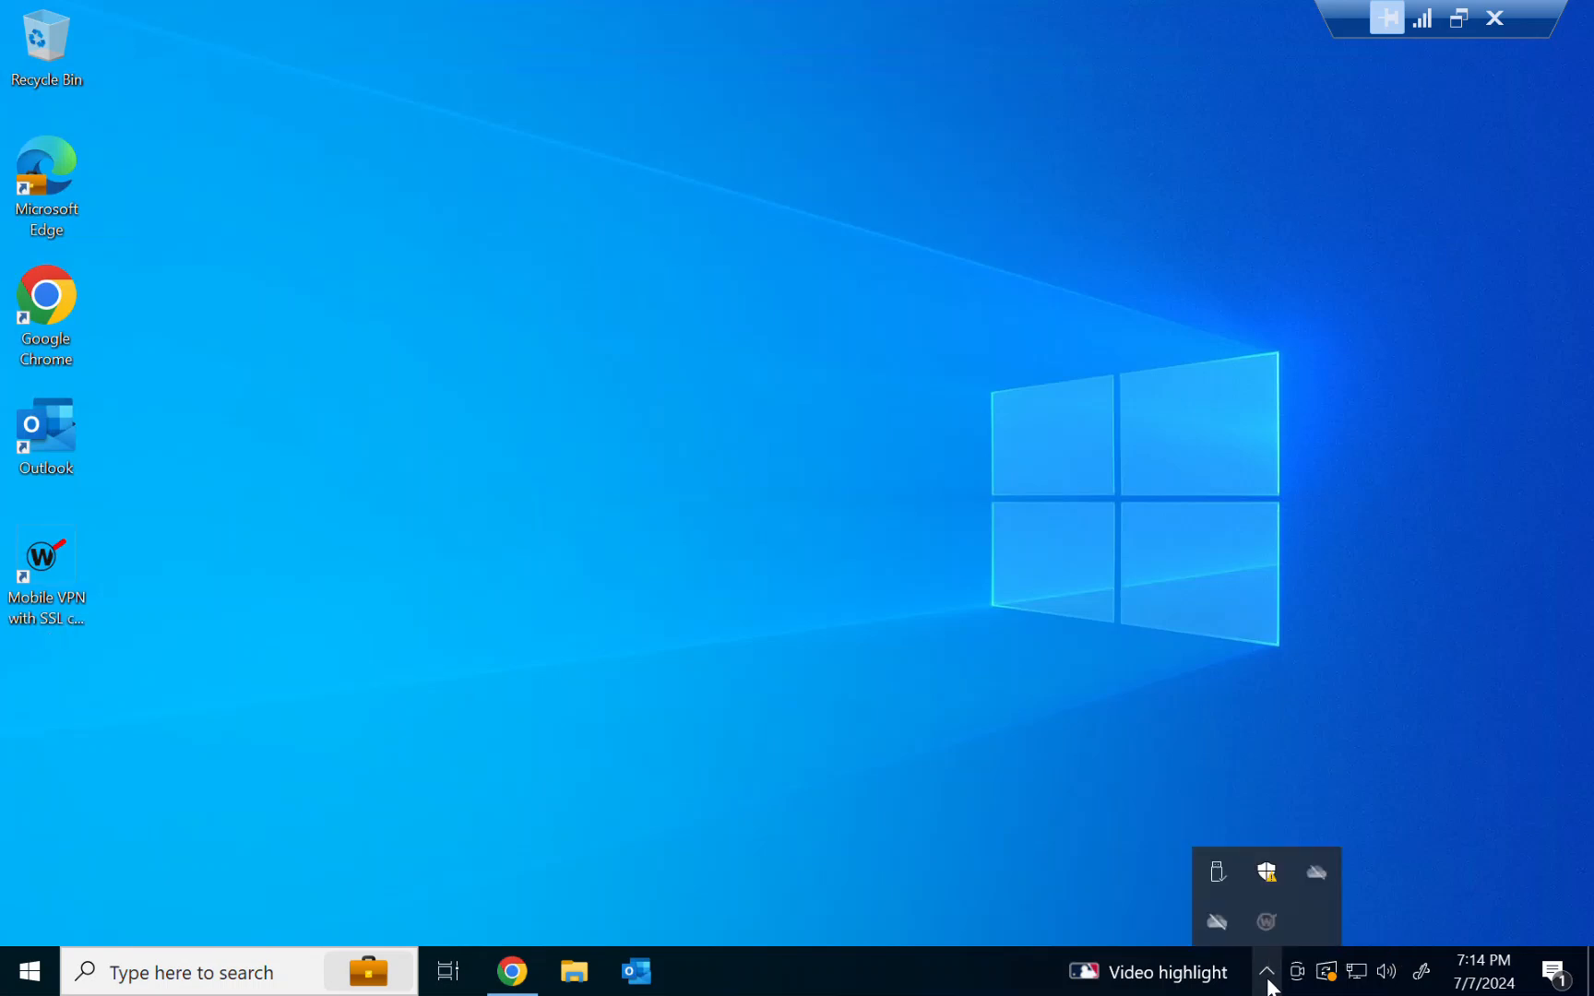
right_click(1272, 926)
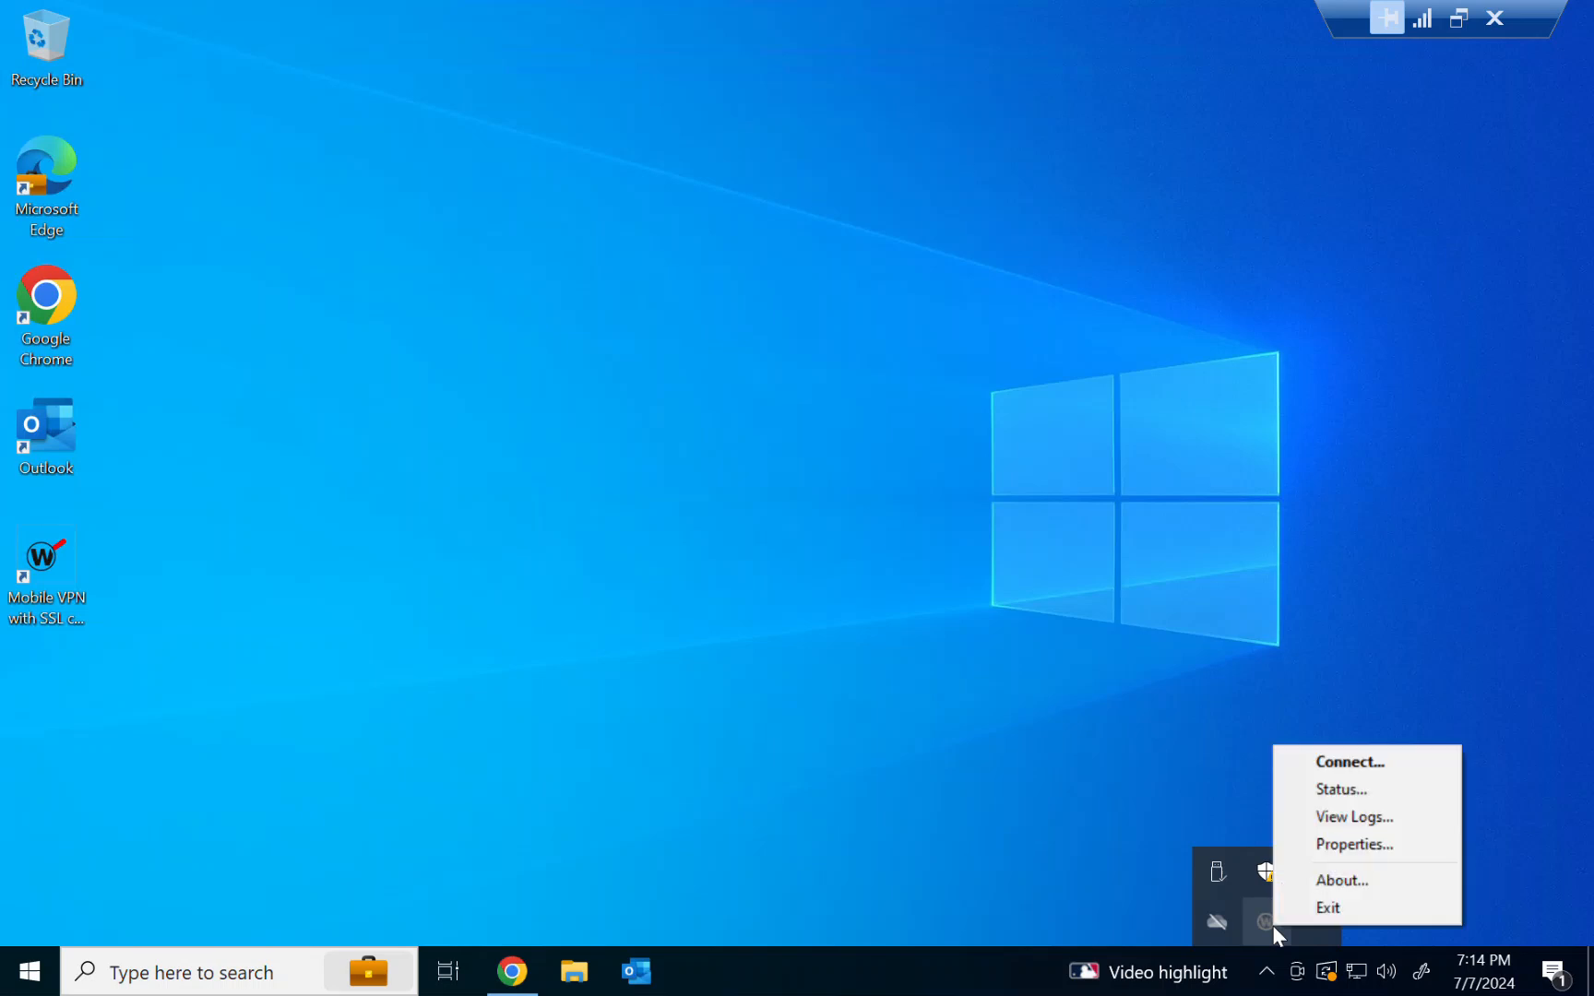
click(1358, 788)
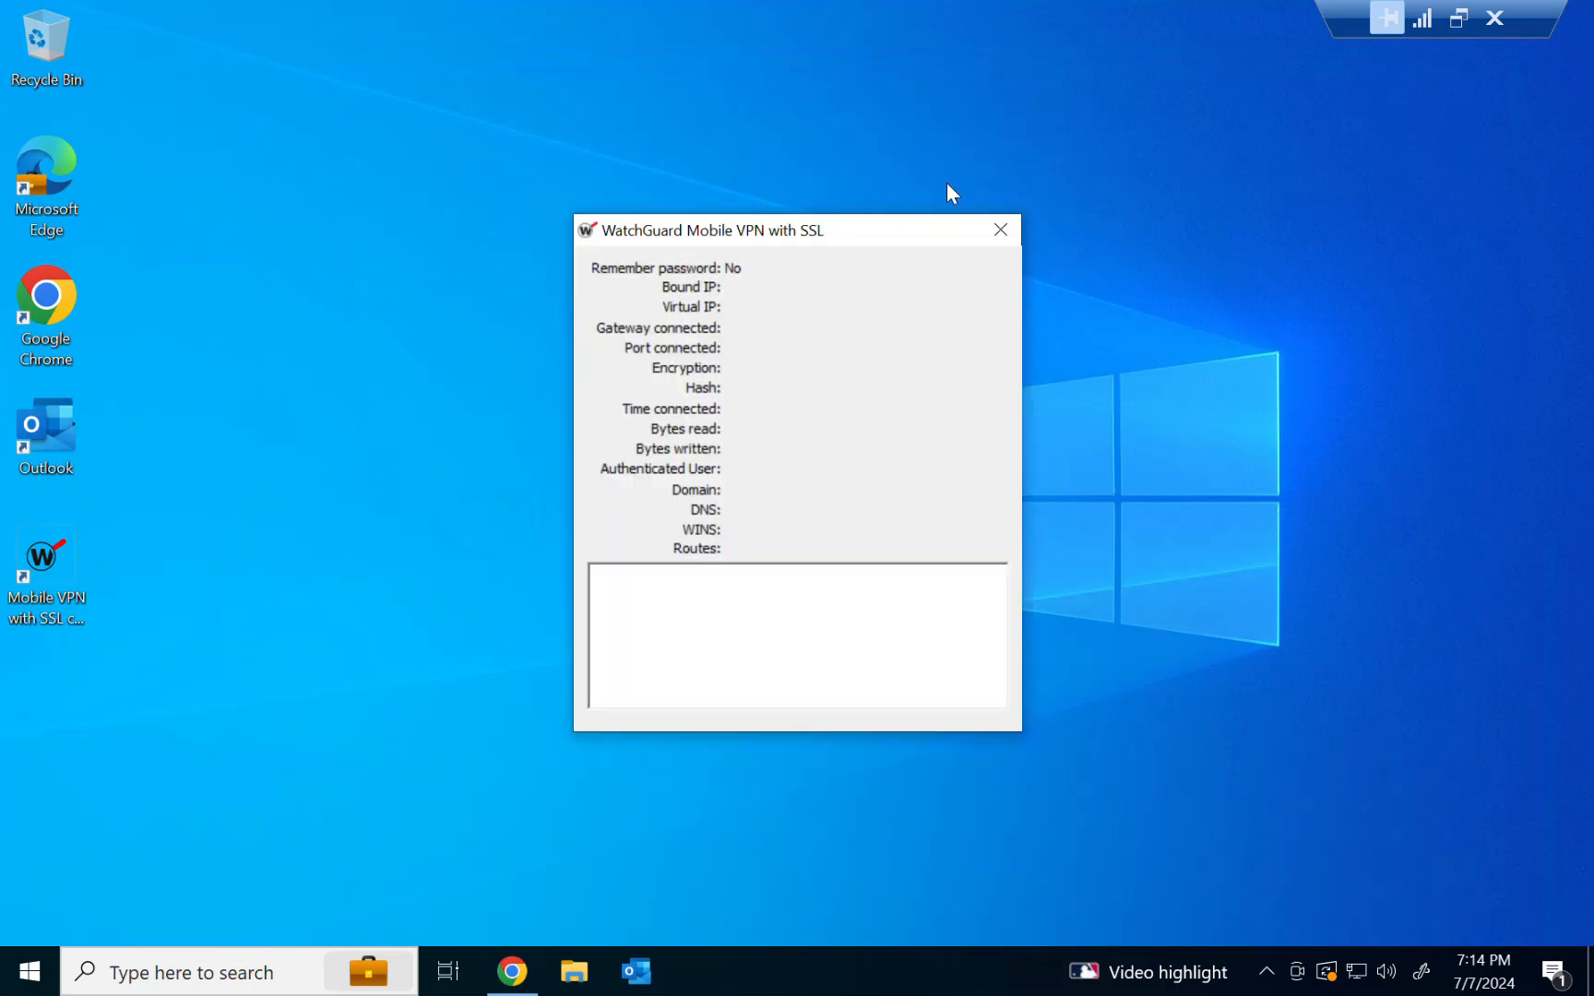
click(1012, 234)
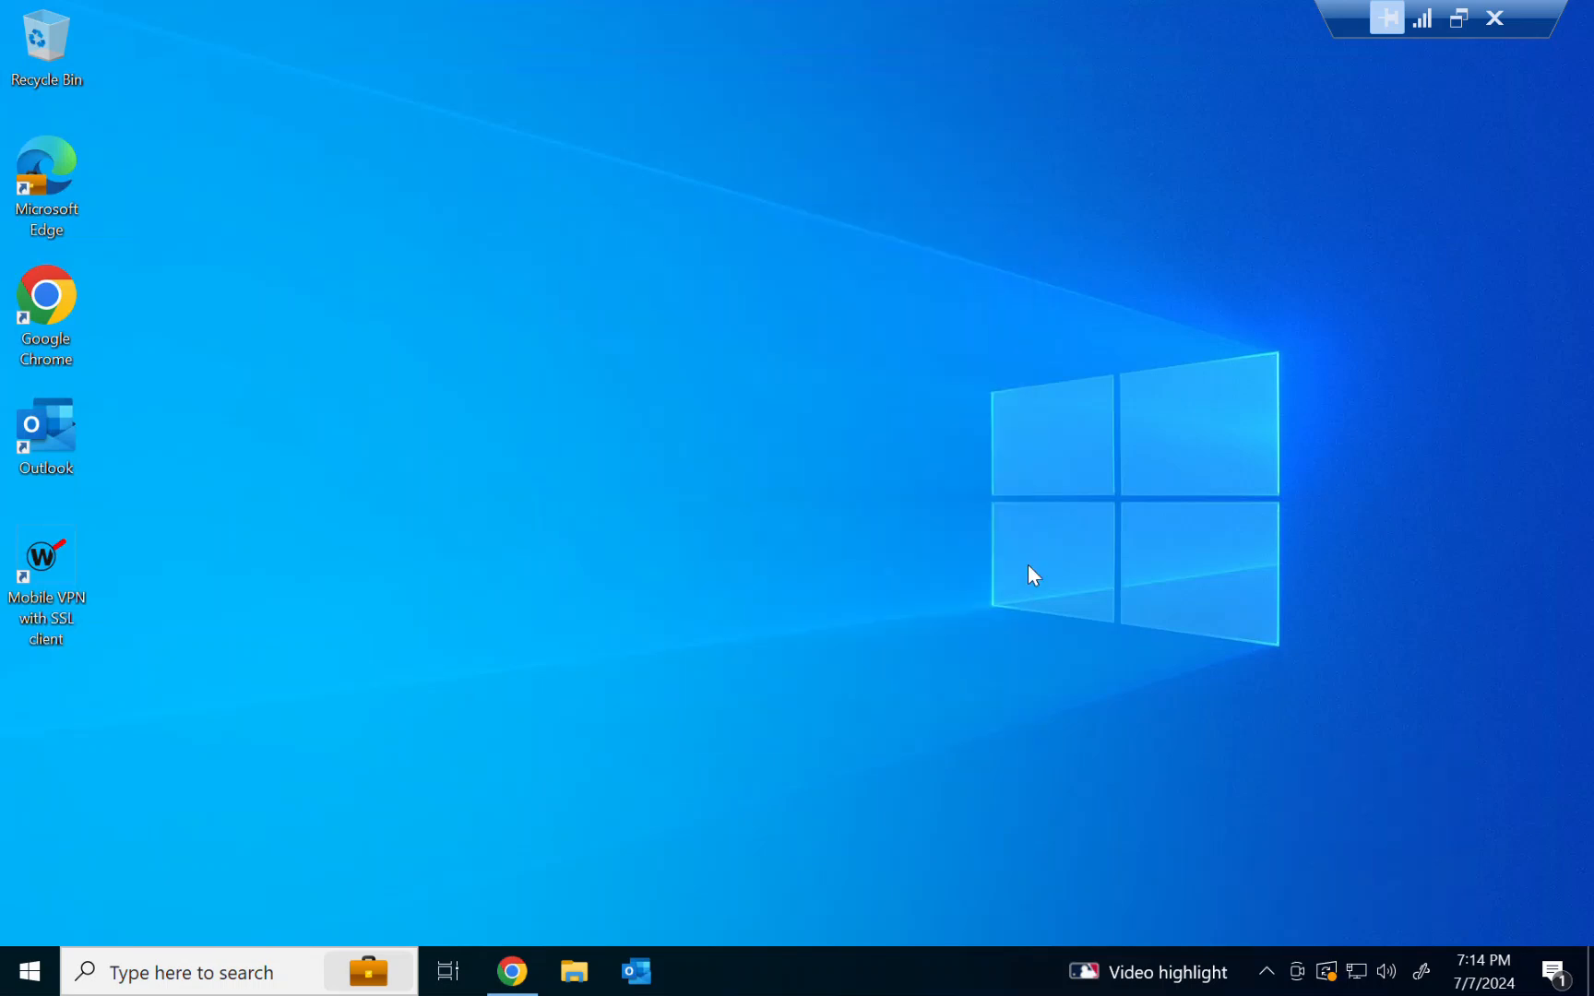
Open the Mobile VPN with SSL connect dialog from the tray icon, then cancel it
click(1267, 971)
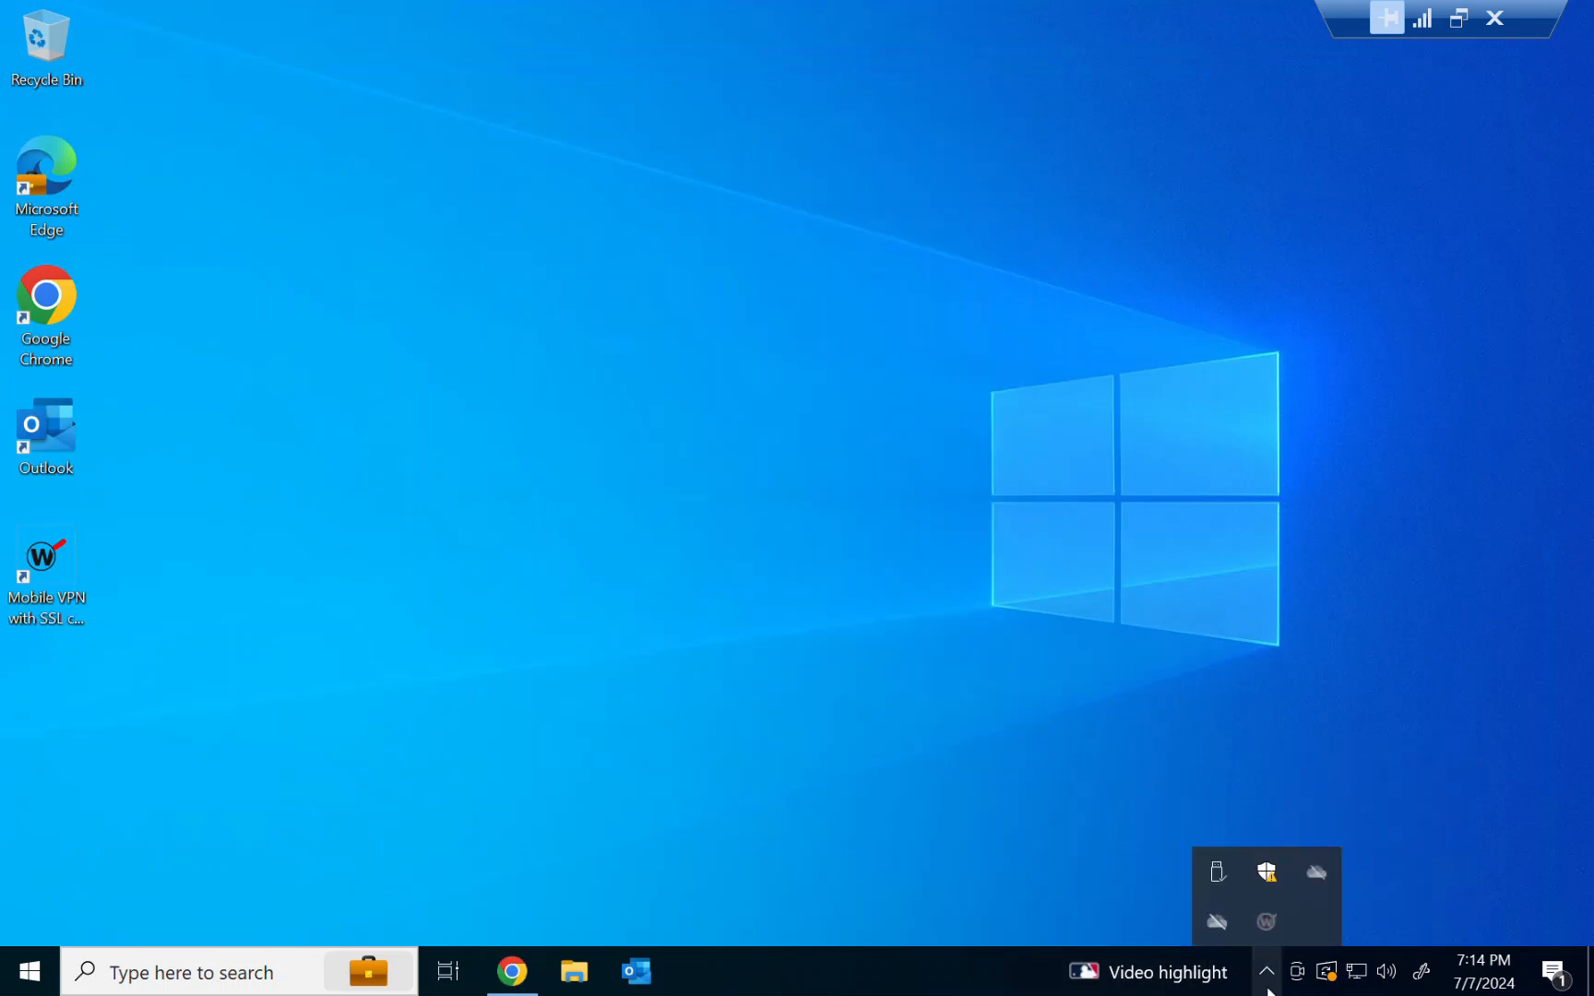
right_click(1267, 925)
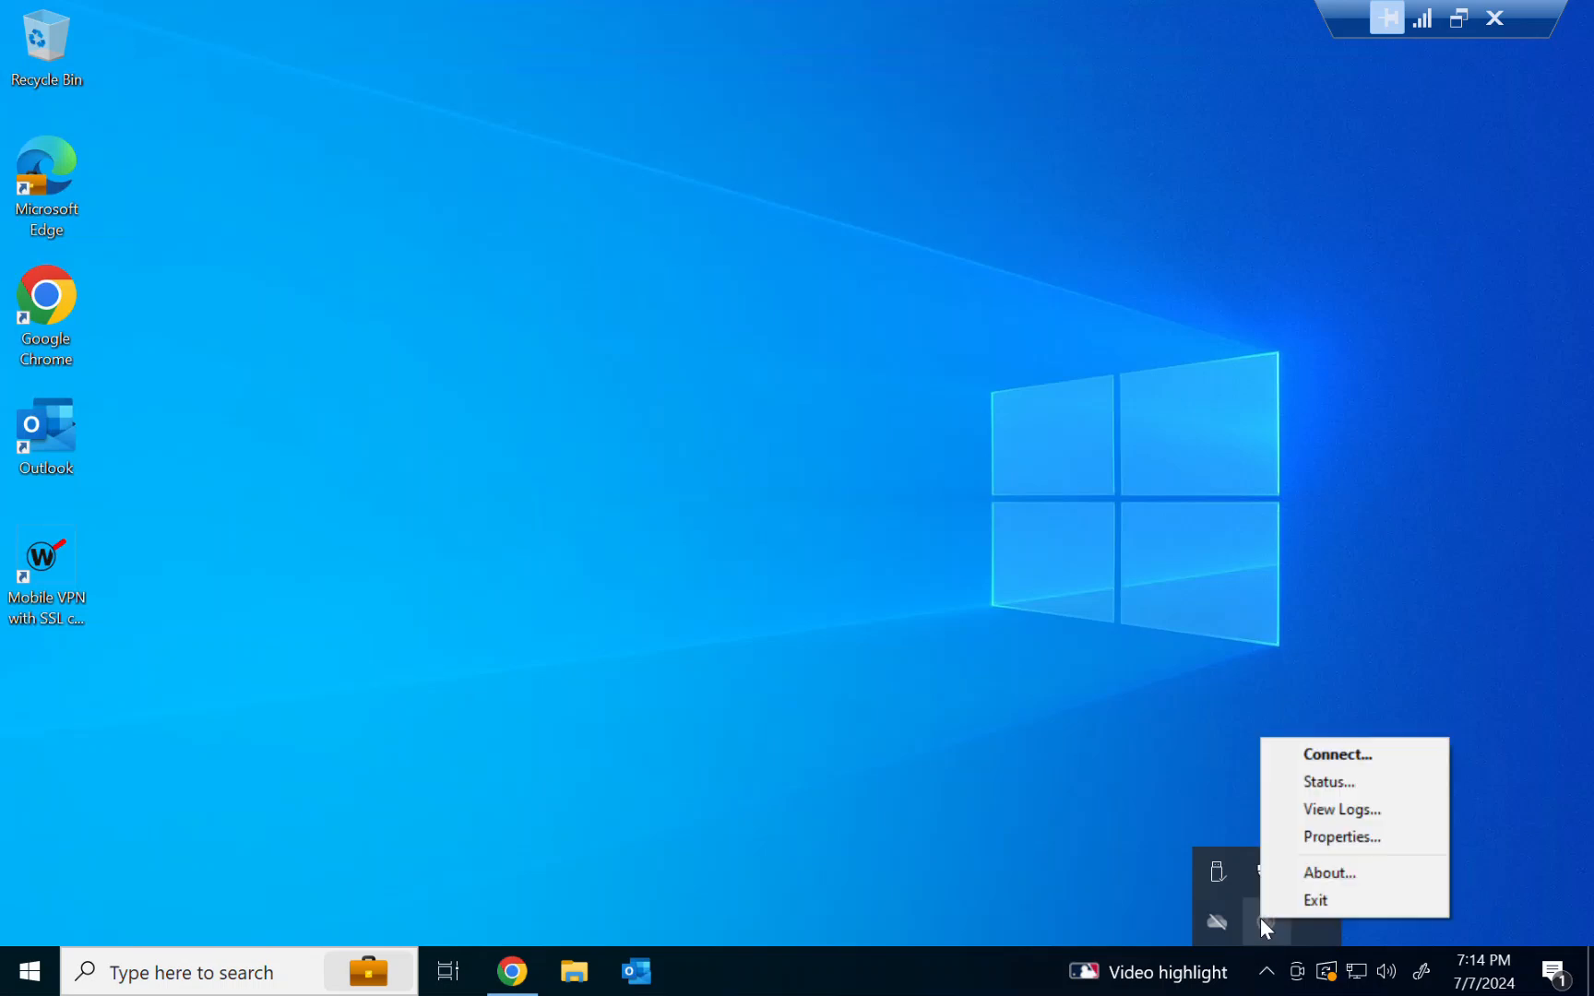
click(1339, 758)
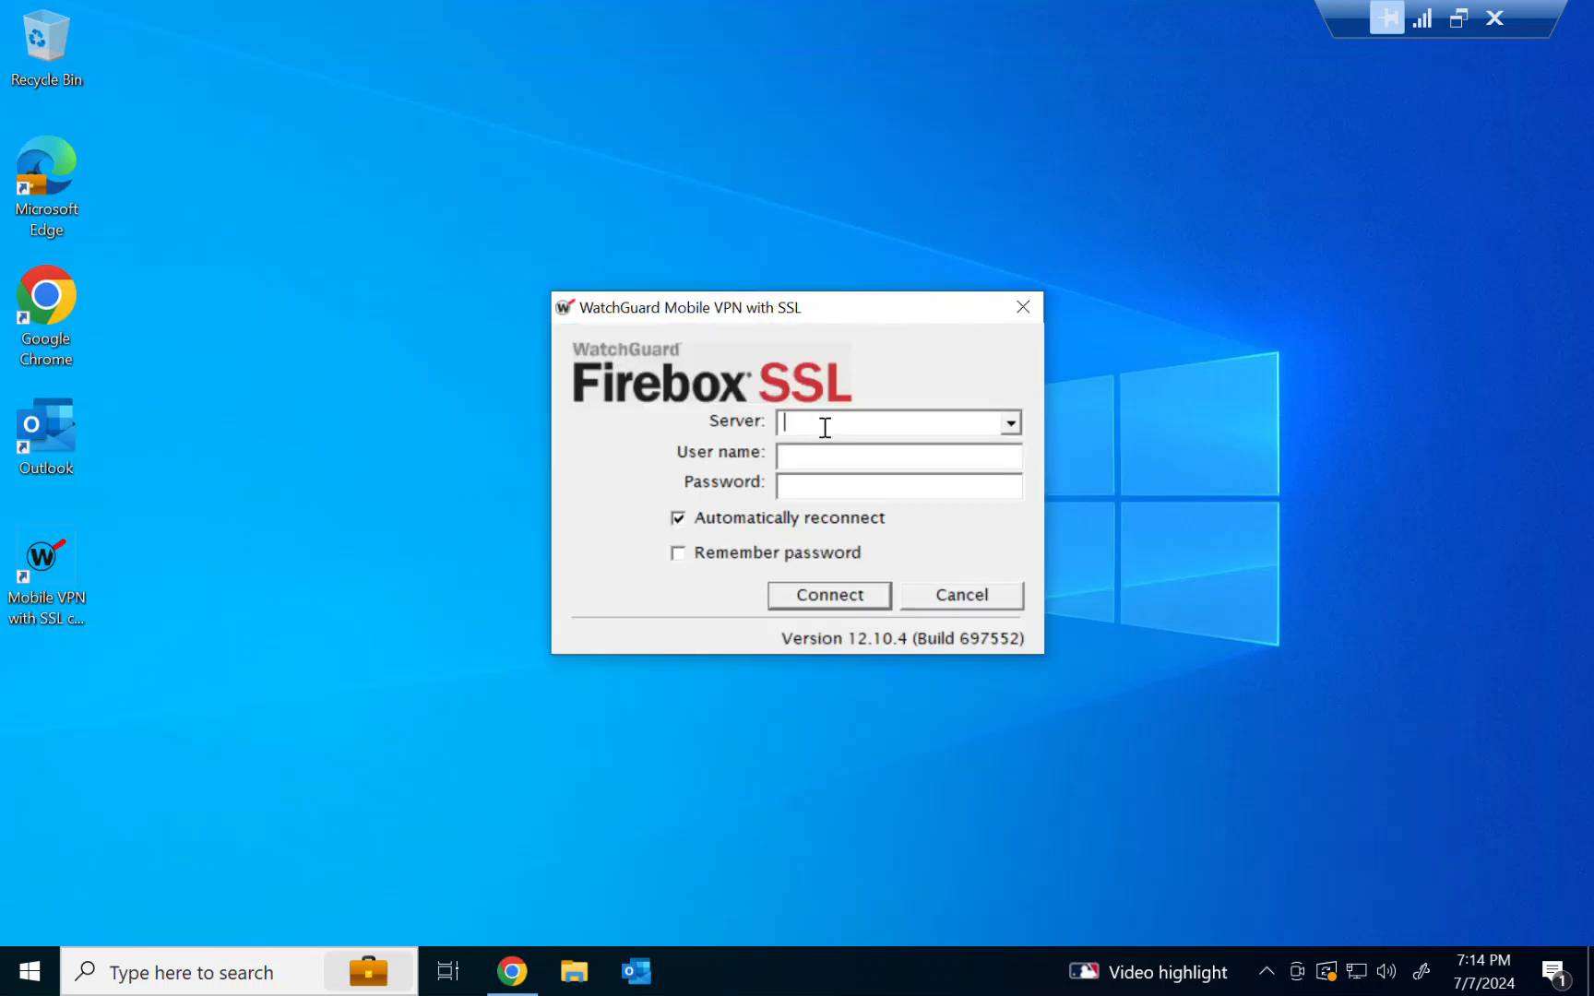
click(839, 458)
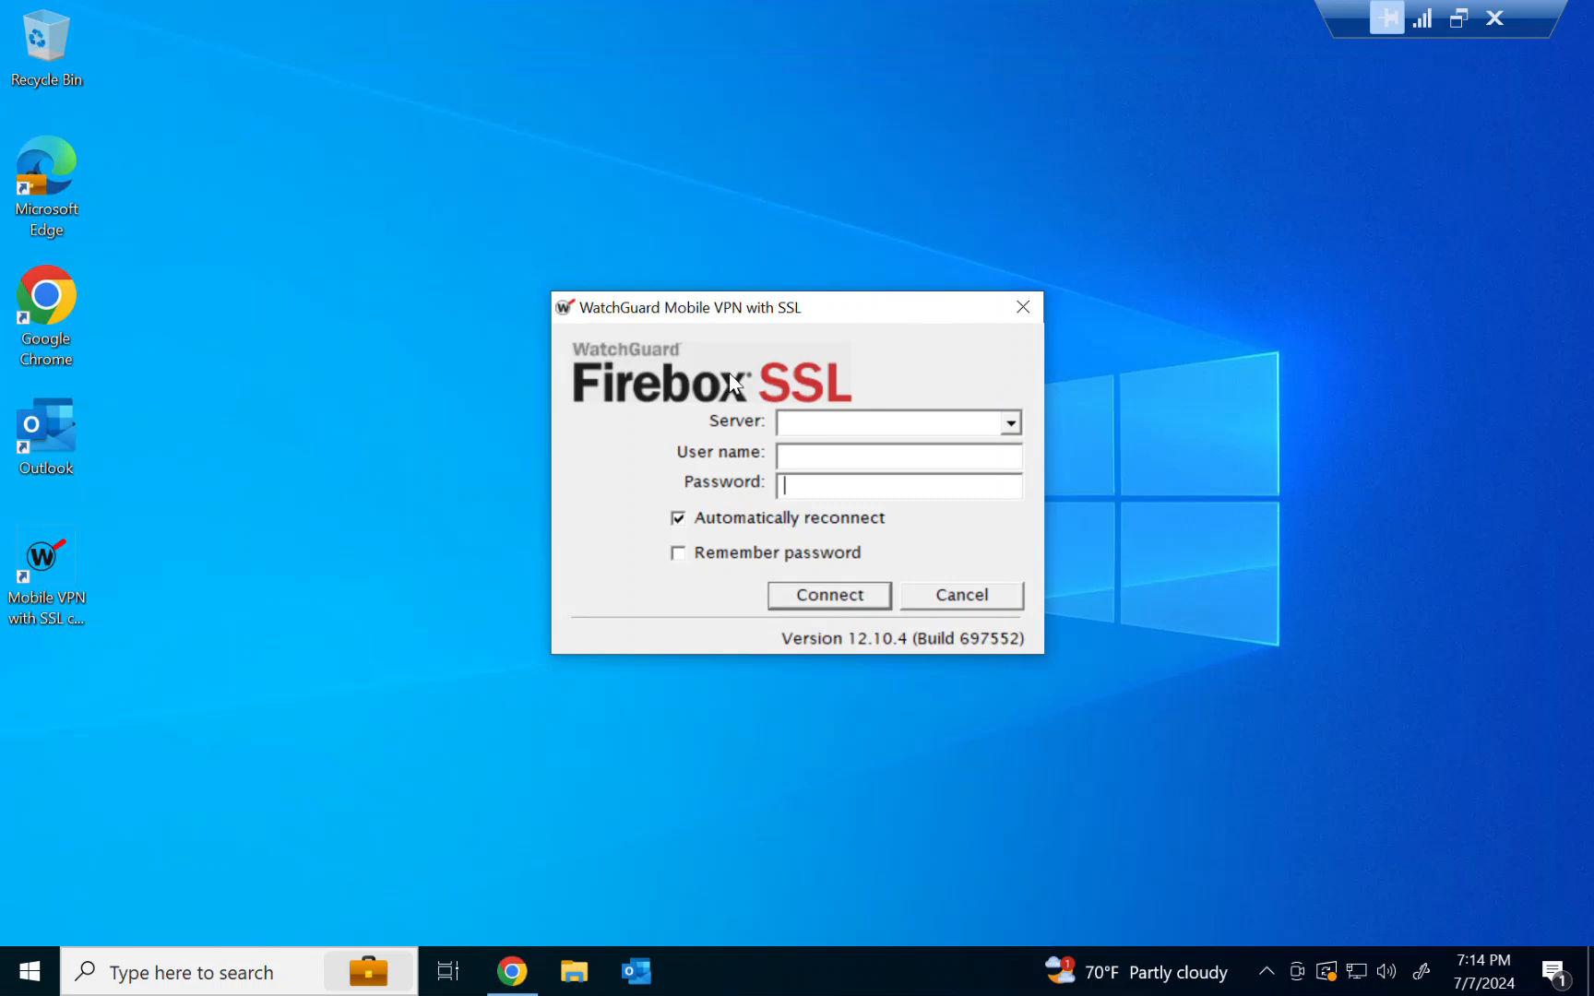
click(961, 599)
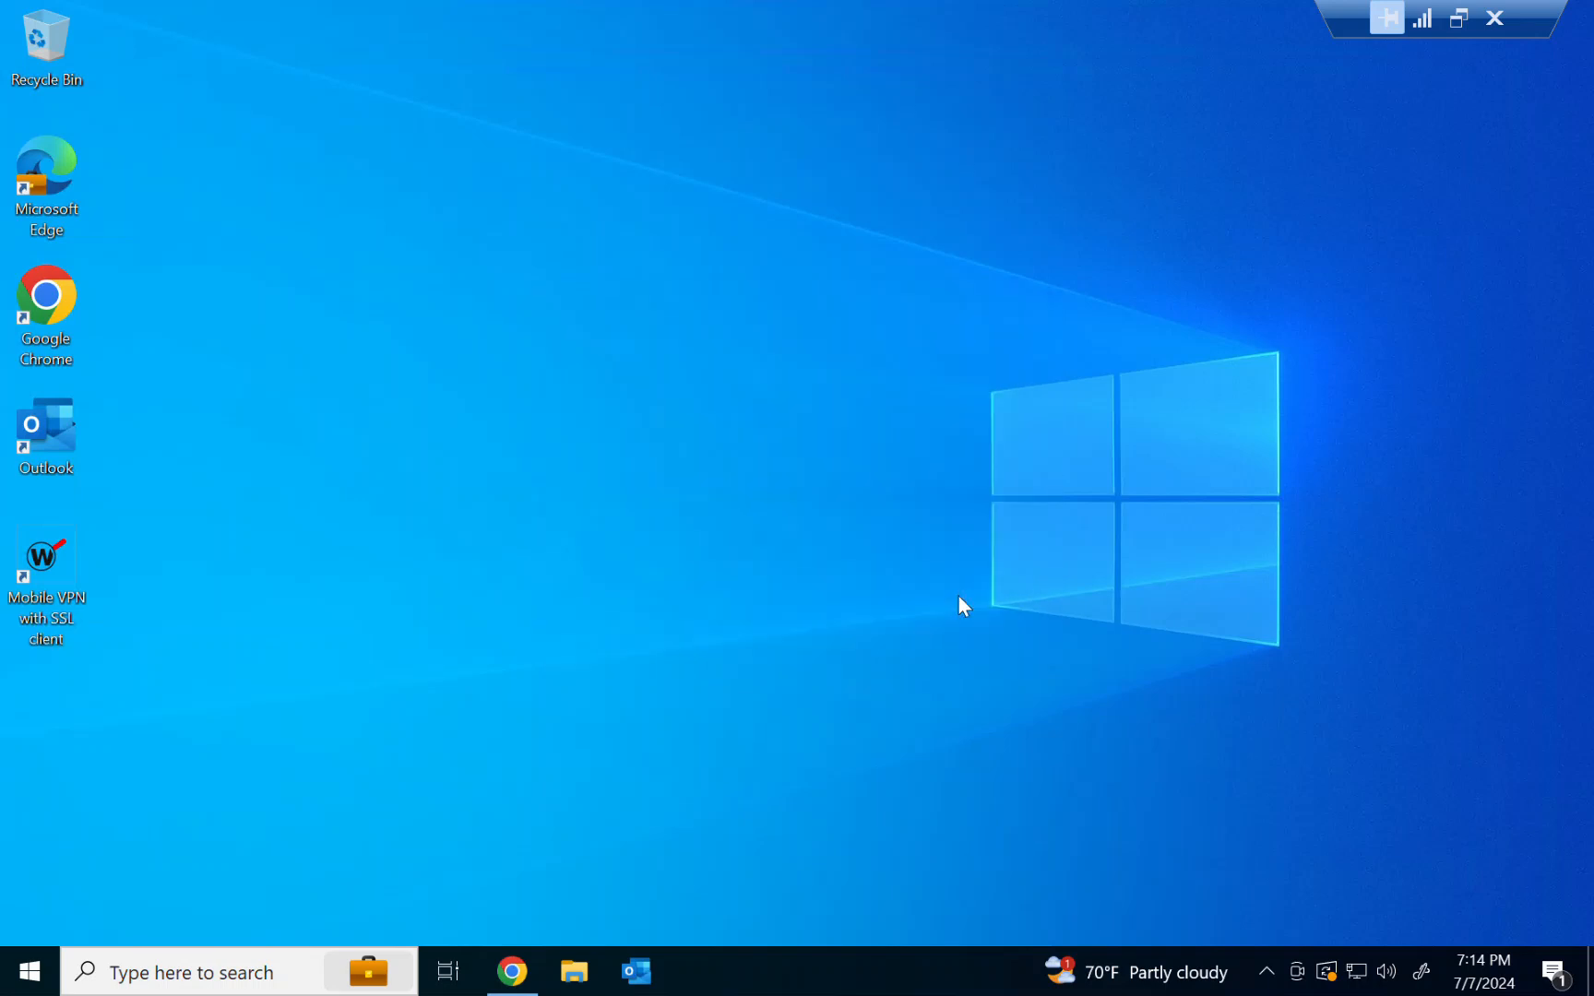